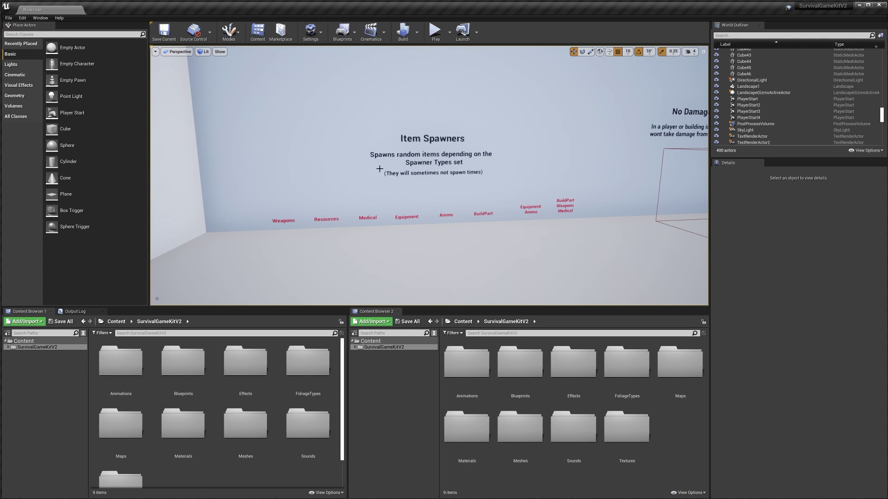
Fly the viewport camera up to the Item Spawners wall so the spawner domes show under their labels
{"action": "right_click_drag", "start_coordinate": [394, 201], "coordinate": [383, 229]}
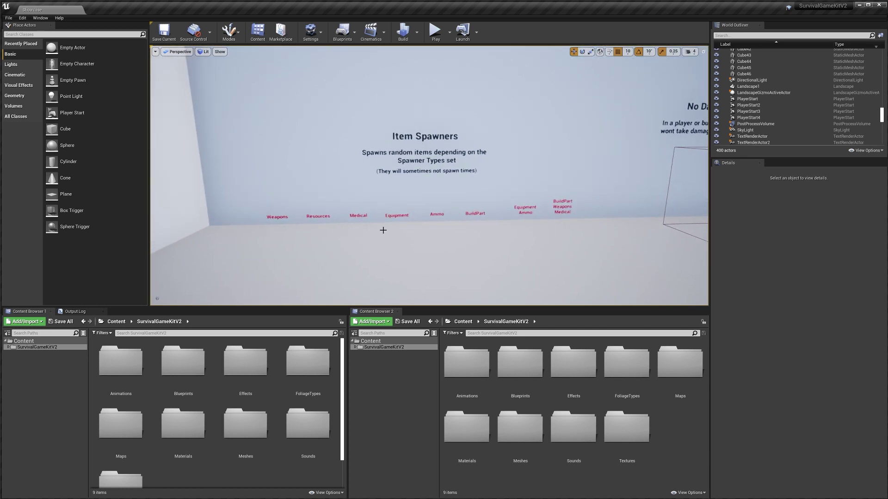
{"action": "right_click_drag", "start_coordinate": [452, 202], "coordinate": [380, 228]}
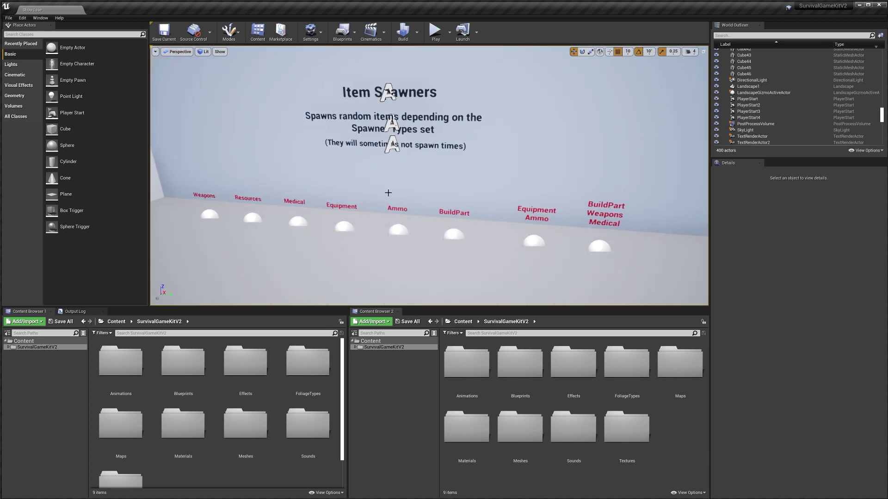
{"action": "right_click_drag", "start_coordinate": [385, 138], "coordinate": [397, 149]}
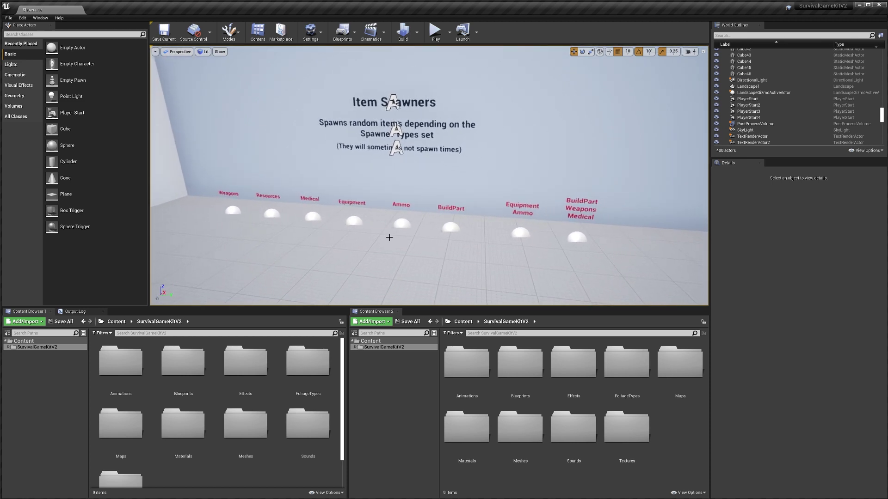
Open the Blueprints > Items > Spawners folder in Content Browser 1
{"action": "double_click", "coordinate": [183, 362]}
{"action": "scroll", "coordinate": [218, 425], "scroll_direction": "down", "scroll_amount": 2}
{"action": "double_click", "coordinate": [185, 387]}
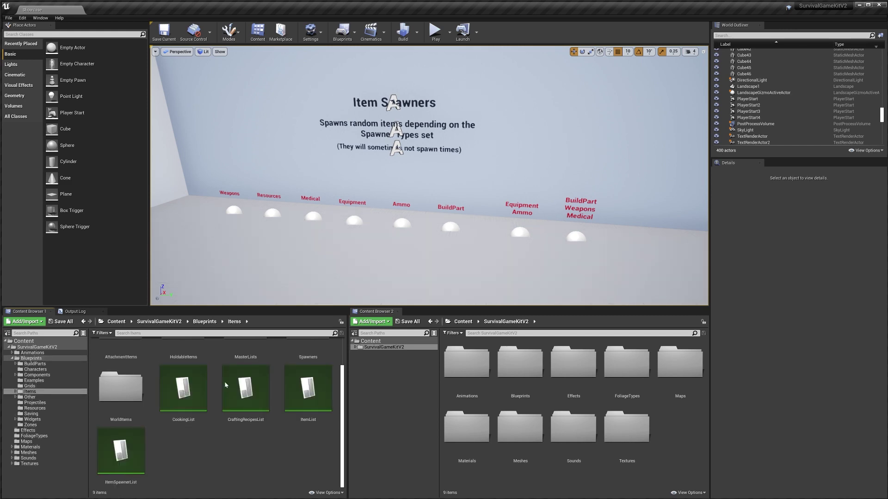
{"action": "scroll", "coordinate": [194, 459], "scroll_direction": "up", "scroll_amount": 1}
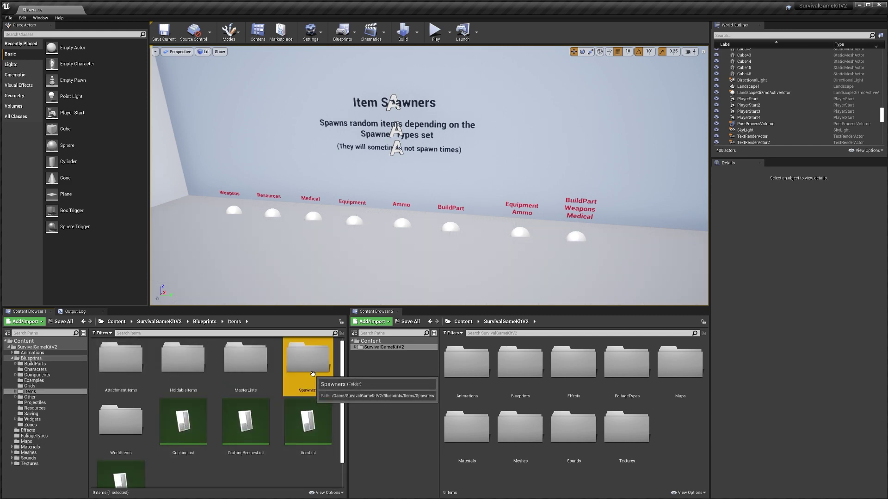
{"action": "double_click", "coordinate": [307, 358]}
Fly the camera along the spawner labels to frame the BuildPart/Weapons/Medical spawner
{"action": "right_click_drag", "start_coordinate": [376, 241], "coordinate": [356, 272]}
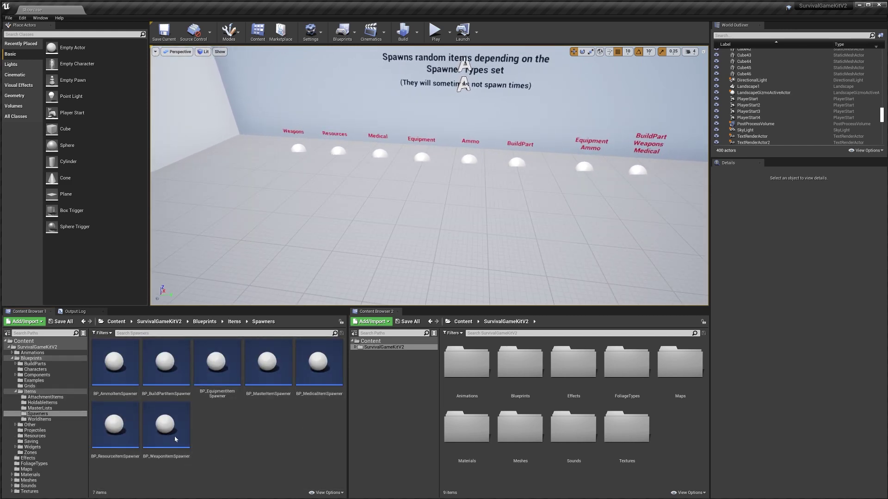
{"action": "key", "text": "Down"}
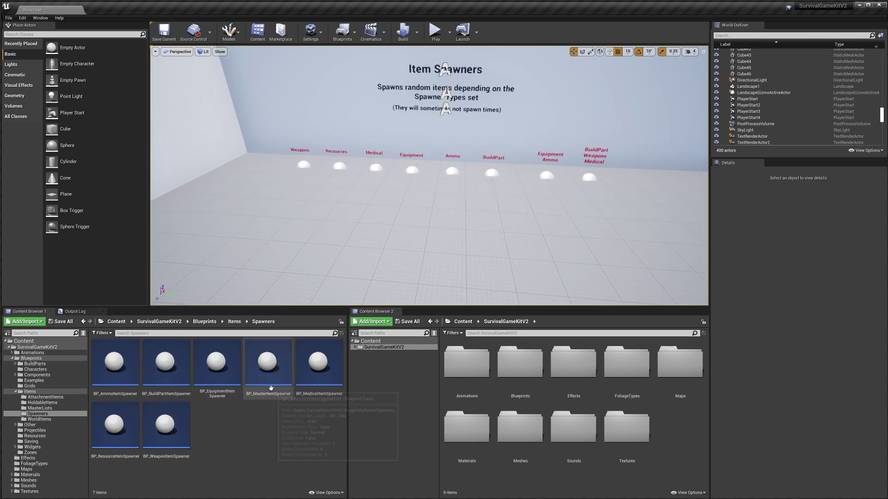
{"action": "scroll", "coordinate": [401, 185], "scroll_direction": "up", "scroll_amount": 3}
{"action": "right_click_drag", "start_coordinate": [402, 208], "coordinate": [248, 200]}
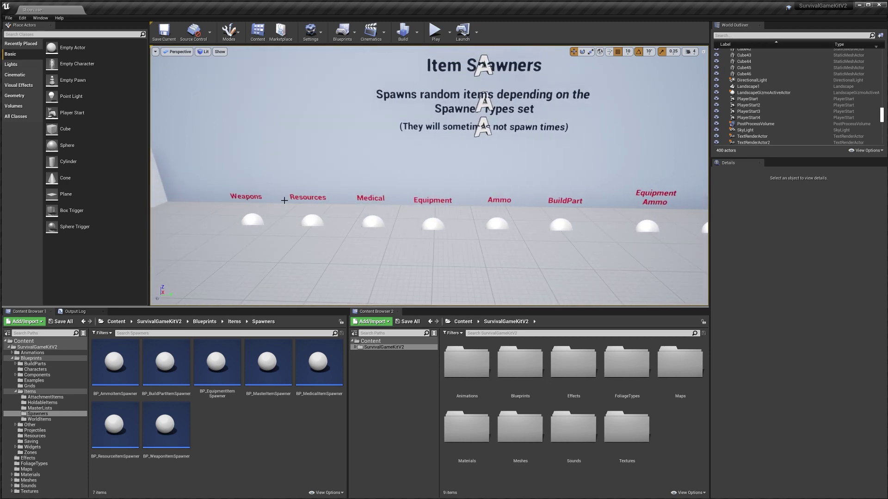
{"action": "middle_click_drag", "start_coordinate": [435, 200], "coordinate": [364, 203]}
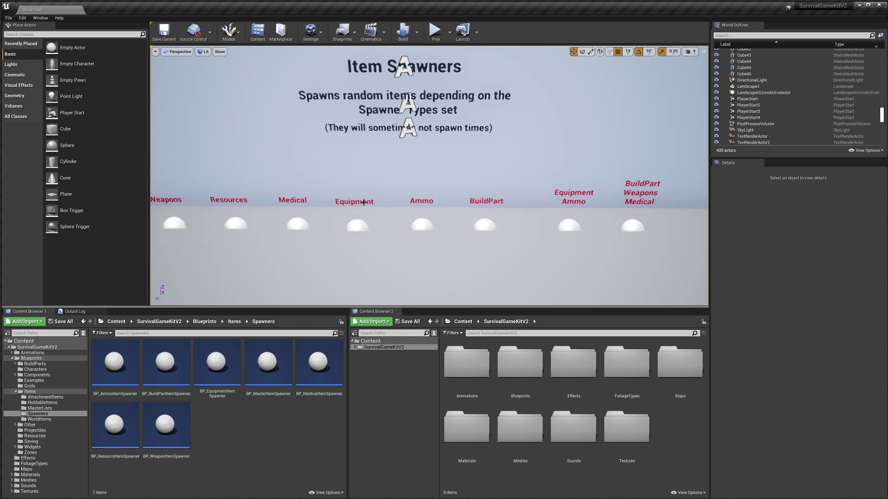
{"action": "right_click_drag", "start_coordinate": [462, 201], "coordinate": [475, 197]}
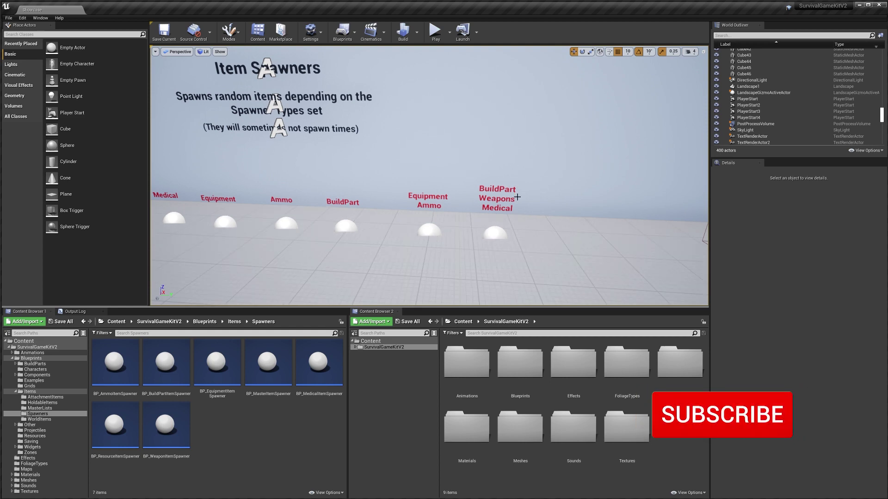
{"action": "right_click_drag", "start_coordinate": [494, 180], "coordinate": [499, 187]}
Select the BuildPart/Weapons/Medical spawner, enable Spawn Item on Timer, and expand its Spawner Types list
{"action": "left_click", "coordinate": [499, 228]}
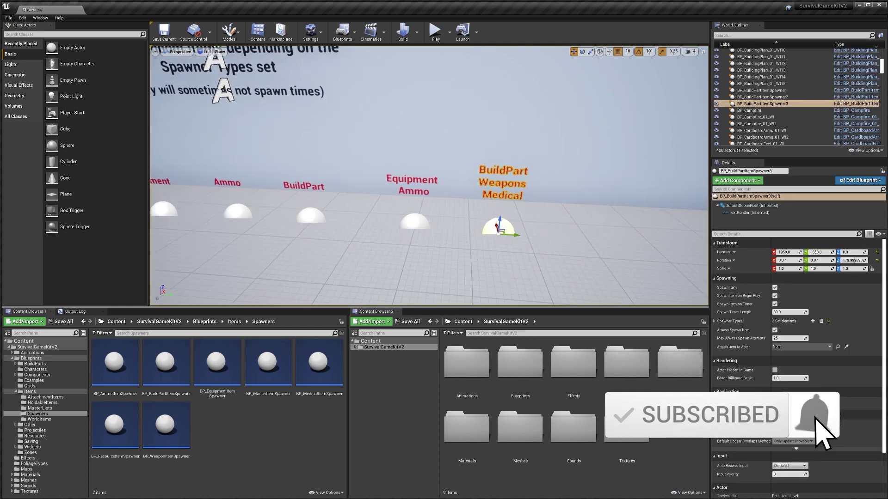
{"action": "right_click_drag", "start_coordinate": [498, 228], "coordinate": [484, 227]}
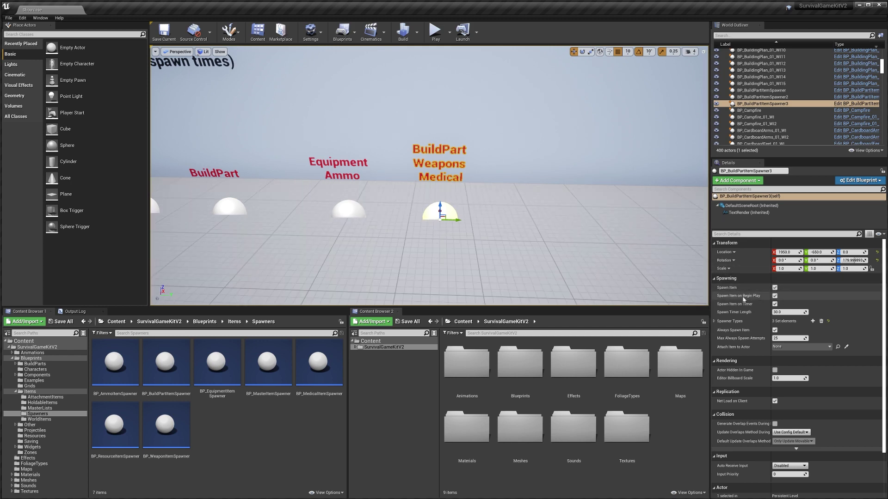
{"action": "left_click", "coordinate": [775, 303]}
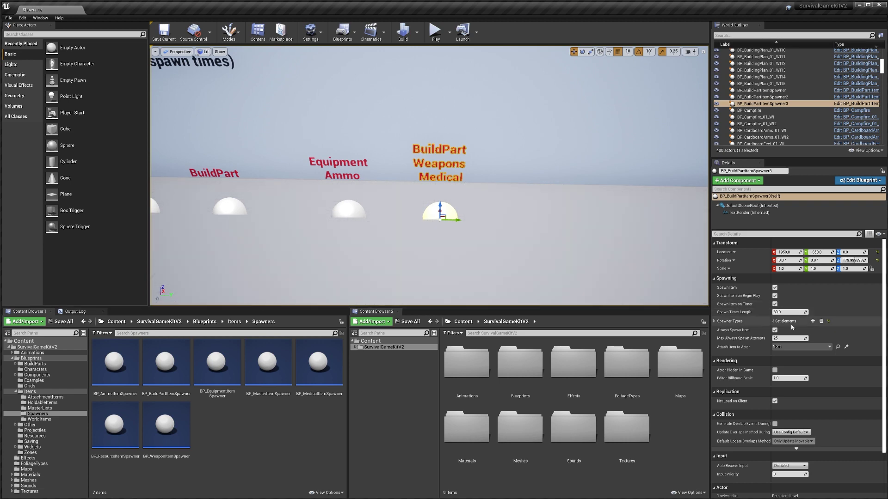
{"action": "left_click", "coordinate": [743, 323]}
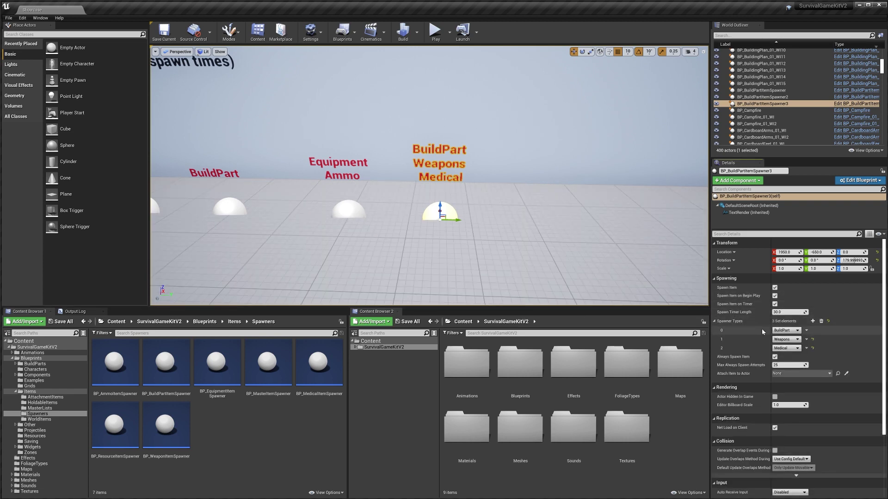
{"action": "left_click", "coordinate": [813, 322]}
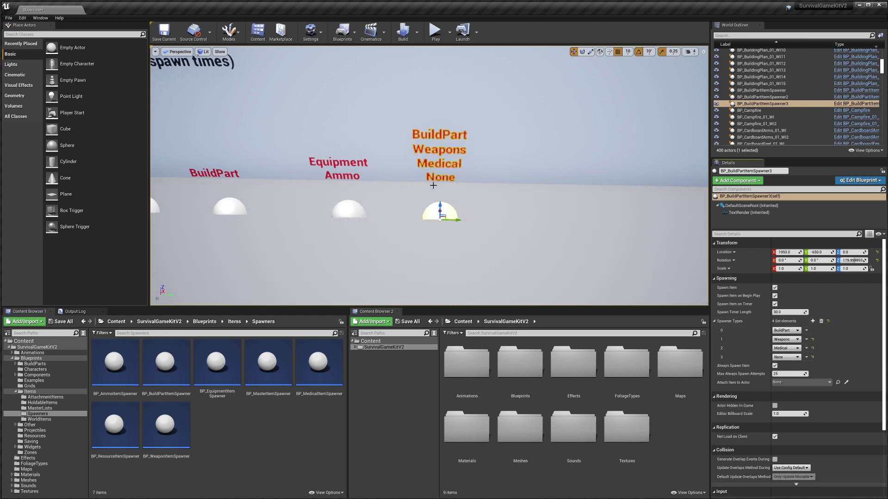
{"action": "left_click", "coordinate": [786, 357]}
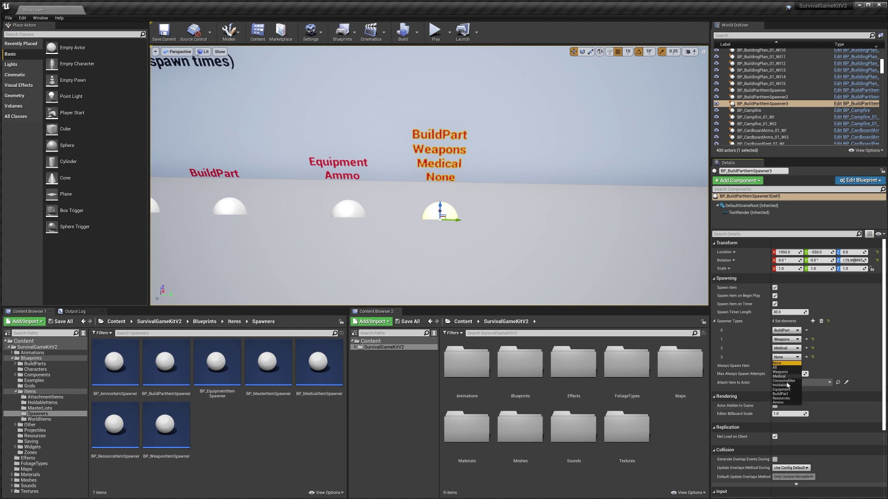
{"action": "left_click", "coordinate": [806, 358]}
{"action": "left_click", "coordinate": [814, 366]}
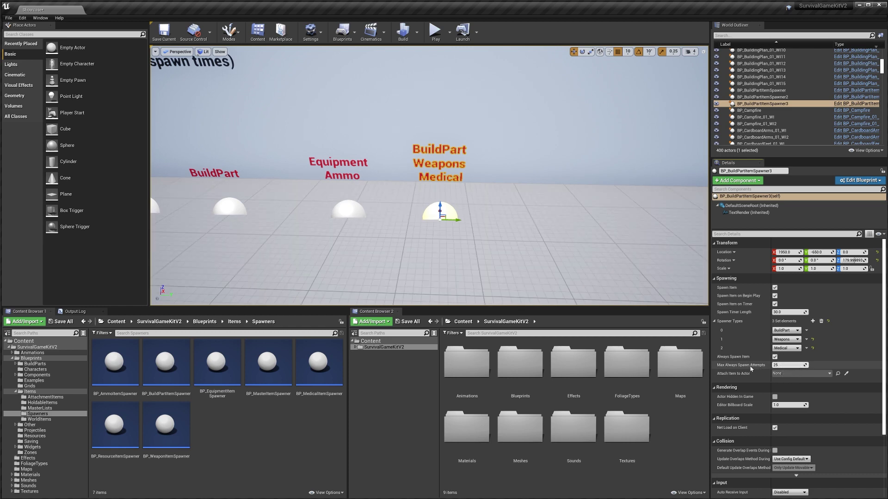
{"action": "right_click_drag", "start_coordinate": [385, 193], "coordinate": [386, 204]}
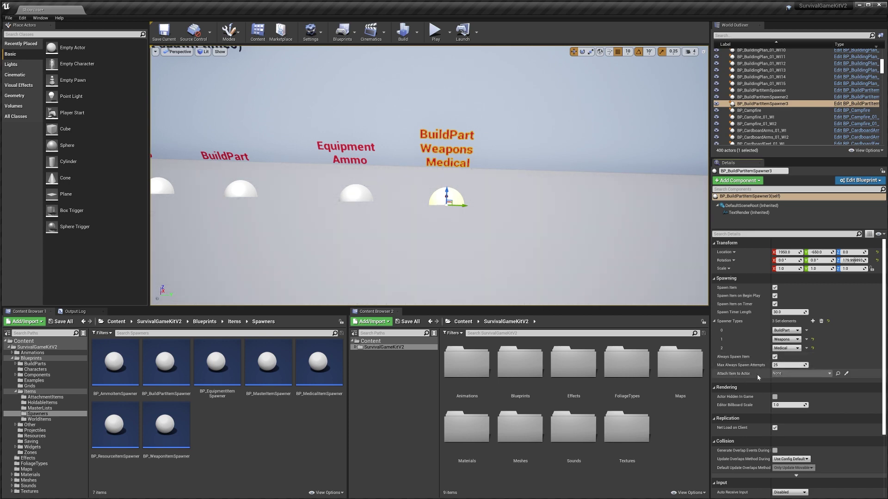
{"action": "scroll", "coordinate": [482, 224], "scroll_direction": "down", "scroll_amount": 2}
{"action": "scroll", "coordinate": [450, 220], "scroll_direction": "up", "scroll_amount": 2}
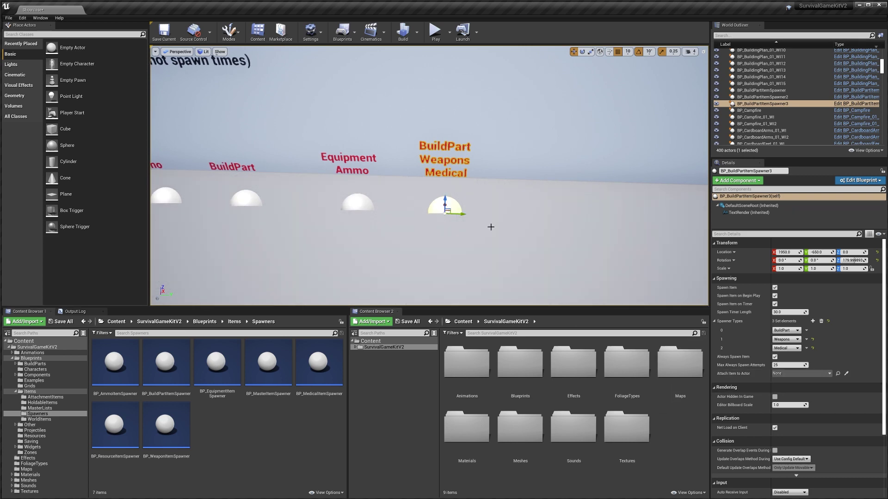
{"action": "left_click", "coordinate": [846, 374]}
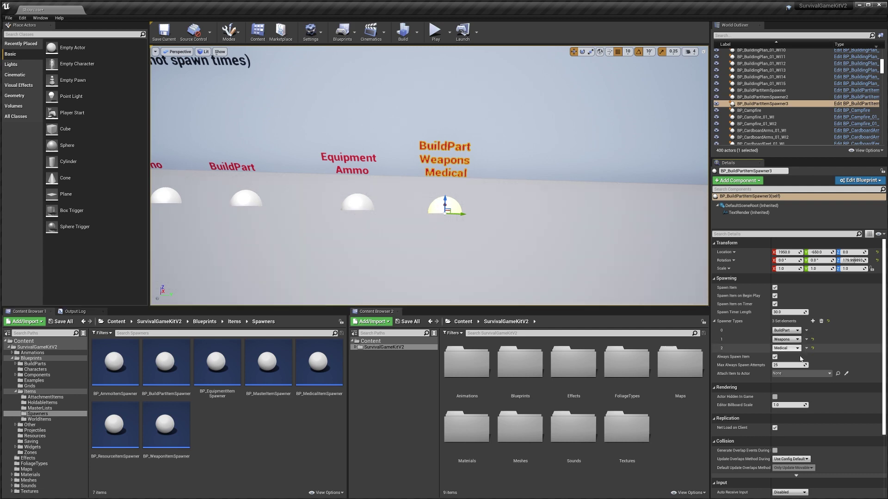
{"action": "left_click_drag", "start_coordinate": [430, 240], "coordinate": [379, 237]}
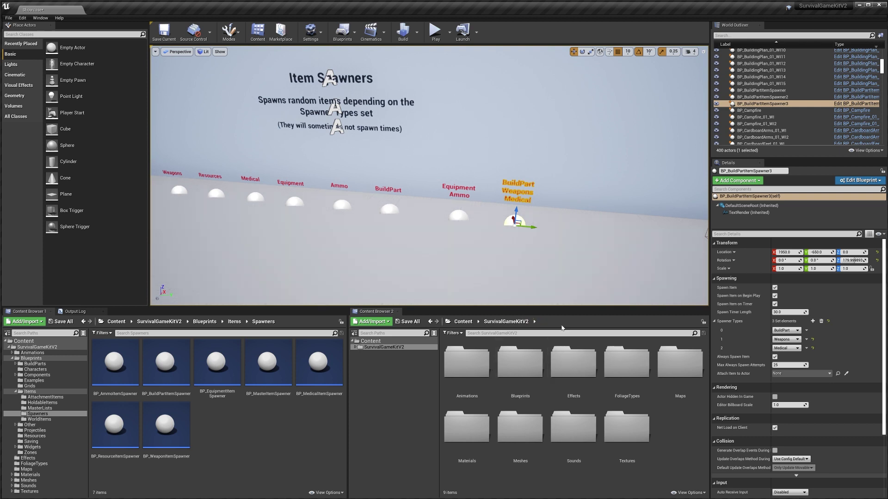
{"action": "double_click", "coordinate": [506, 355]}
Open the ItemSpawnerList data table from Blueprints > Items and expand the Weapon_Rifle row's Item fields
{"action": "left_click", "coordinate": [537, 431]}
{"action": "double_click", "coordinate": [536, 431]}
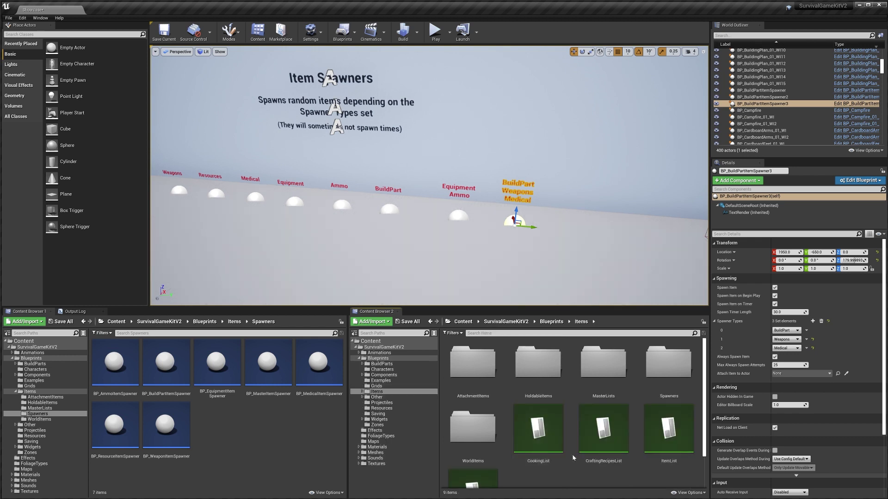
{"action": "scroll", "coordinate": [578, 456], "scroll_direction": "down", "scroll_amount": 1}
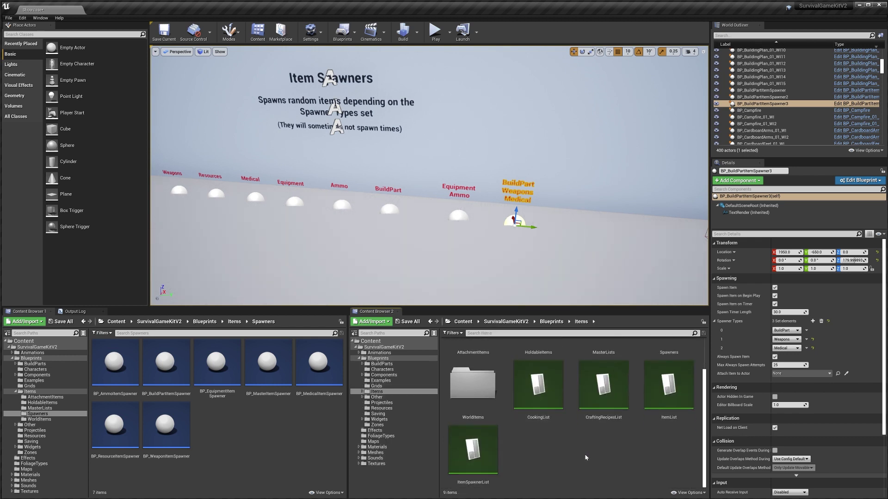
{"action": "left_click", "coordinate": [474, 445]}
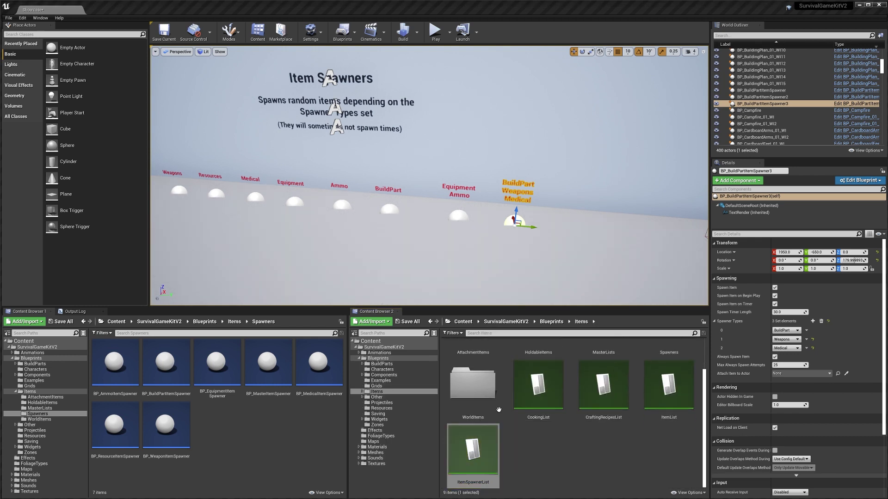
{"action": "double_click", "coordinate": [472, 446]}
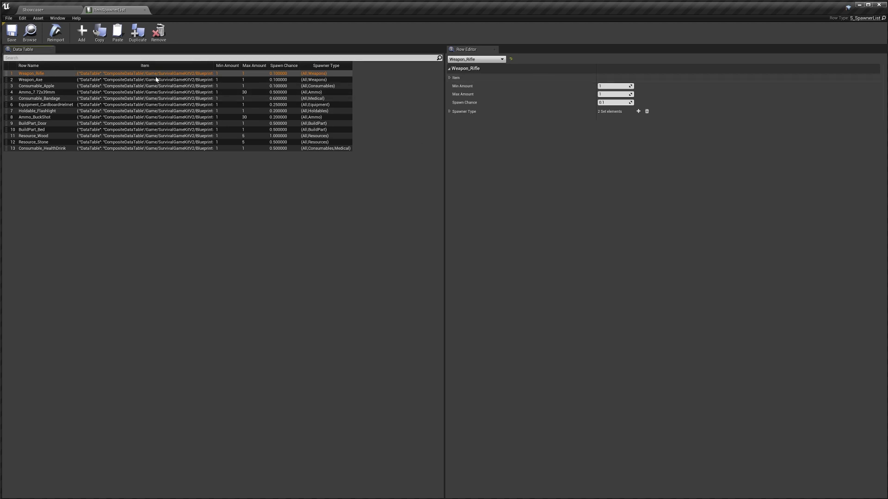
{"action": "left_click", "coordinate": [492, 77]}
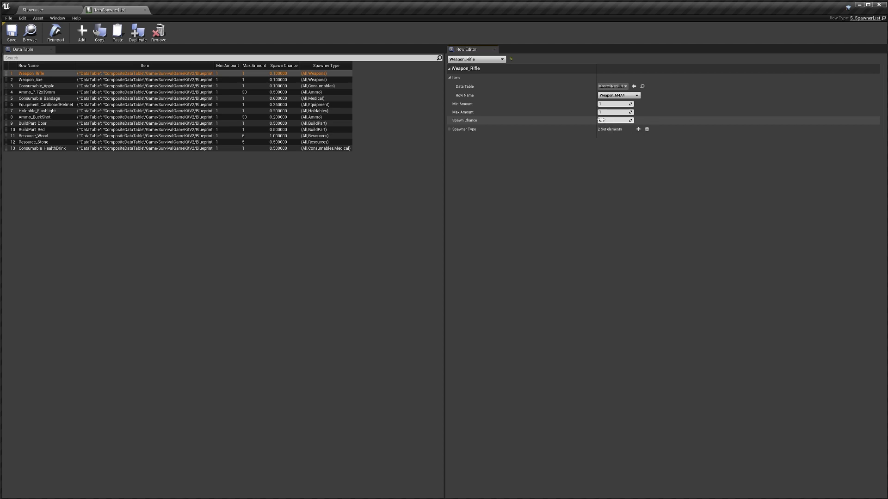
Leave Weapon_Rifle's Spawn Chance unchanged and expand its Spawner Type entries, All and Weapons
{"action": "left_click", "coordinate": [622, 120]}
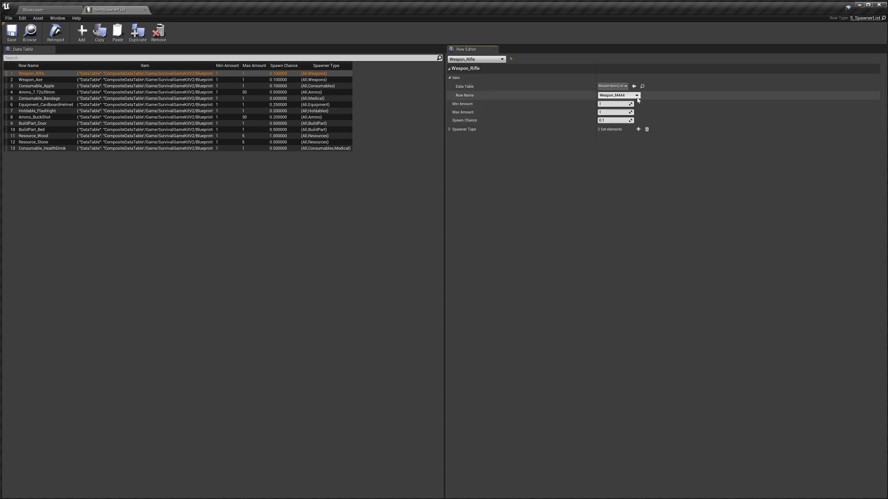
{"action": "left_click", "coordinate": [614, 120]}
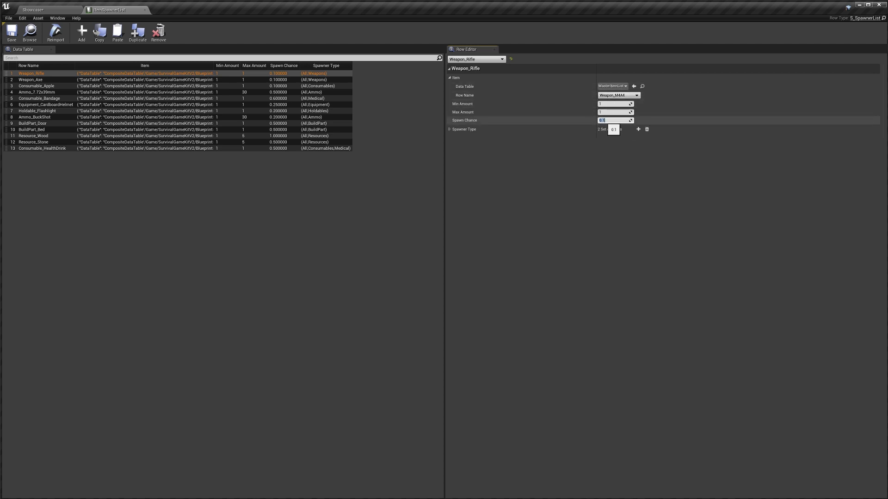
{"action": "left_click", "coordinate": [662, 123]}
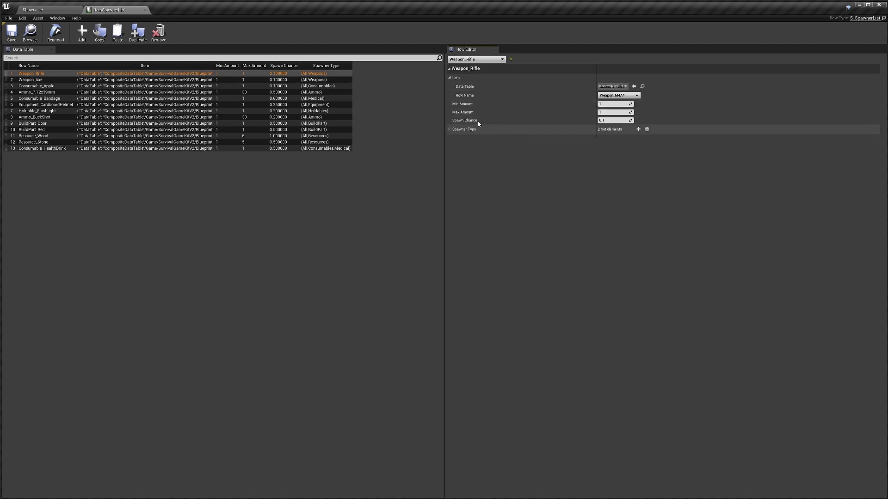
{"action": "left_click", "coordinate": [472, 132]}
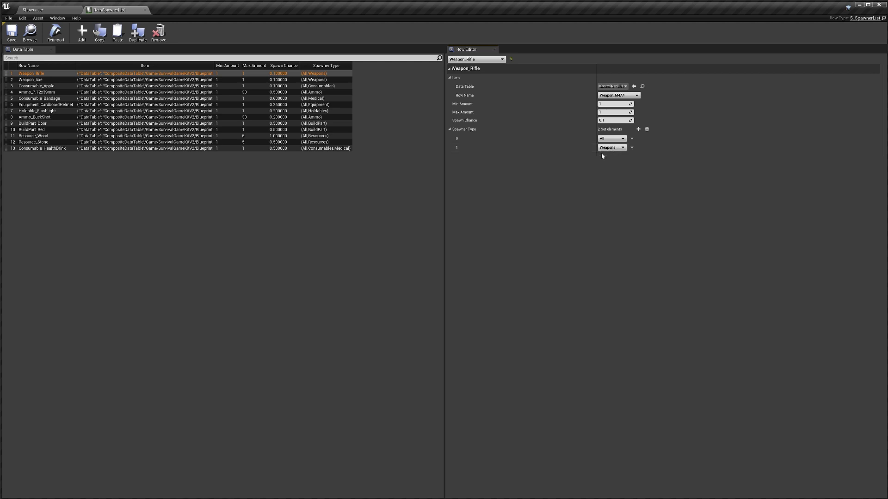
Add a third spawner type entry, Medical, to the Weapon_Rifle row
{"action": "left_click", "coordinate": [32, 9]}
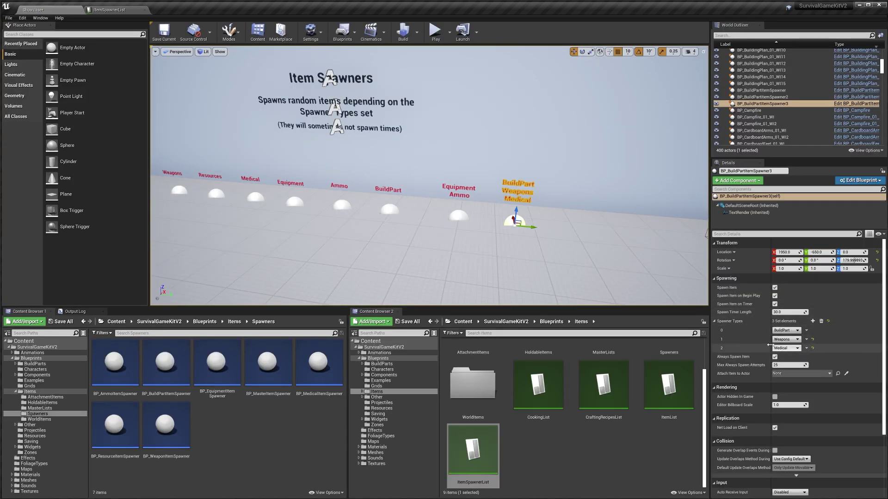
{"action": "left_click", "coordinate": [103, 11]}
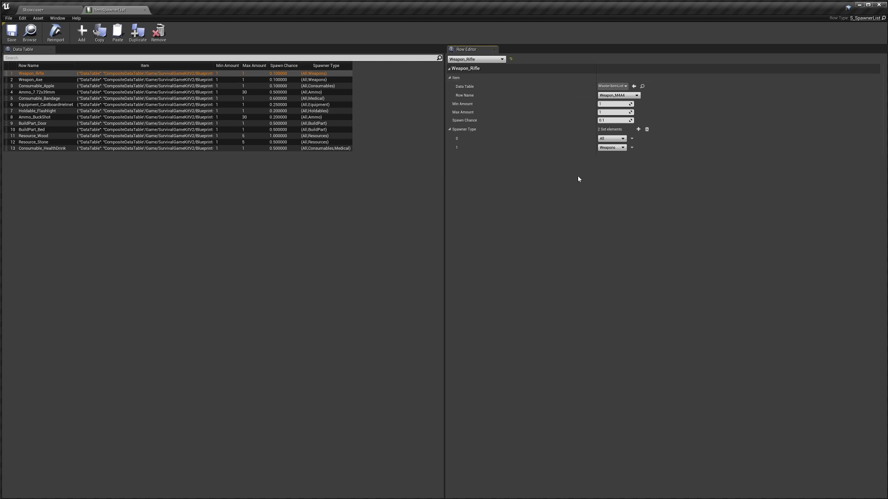
{"action": "left_click", "coordinate": [638, 129]}
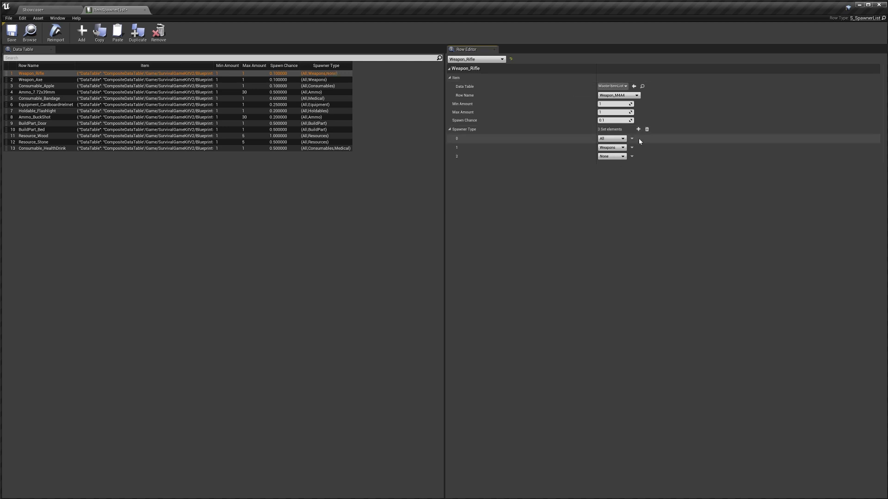
{"action": "left_click", "coordinate": [612, 156]}
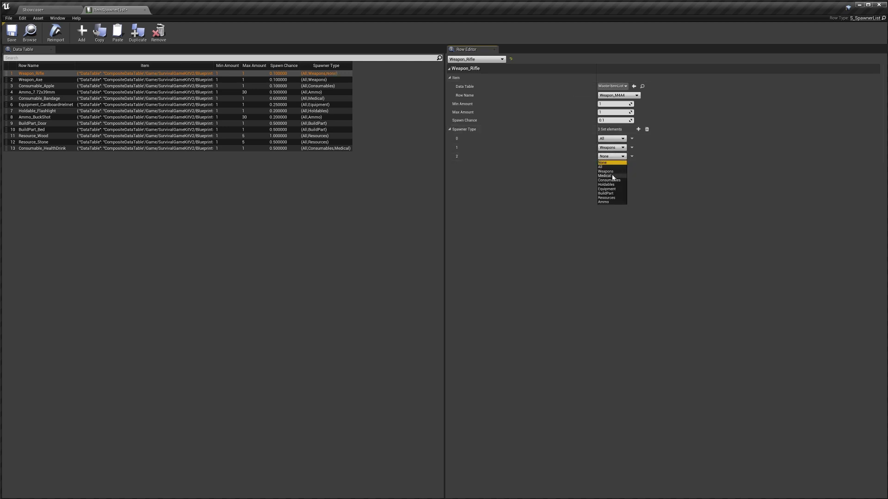
{"action": "left_click", "coordinate": [612, 177]}
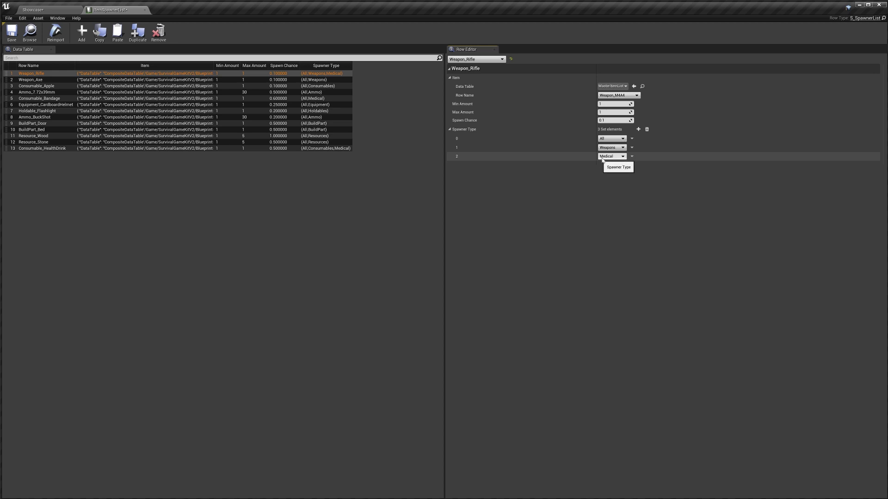
Remove the Medical entry from Weapon_Rifle again and append a new row 14, NewRow
{"action": "left_click", "coordinate": [631, 156]}
{"action": "left_click", "coordinate": [636, 163]}
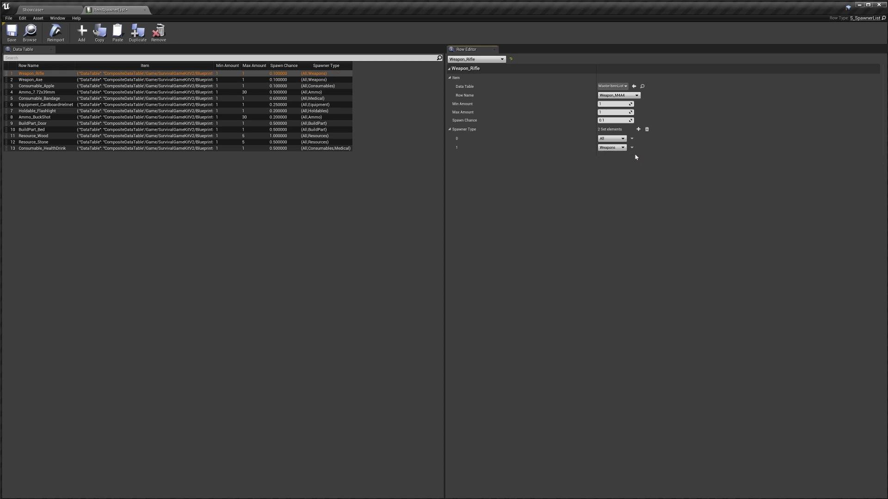
{"action": "left_click", "coordinate": [632, 148]}
{"action": "left_click", "coordinate": [583, 182]}
{"action": "left_click", "coordinate": [81, 36]}
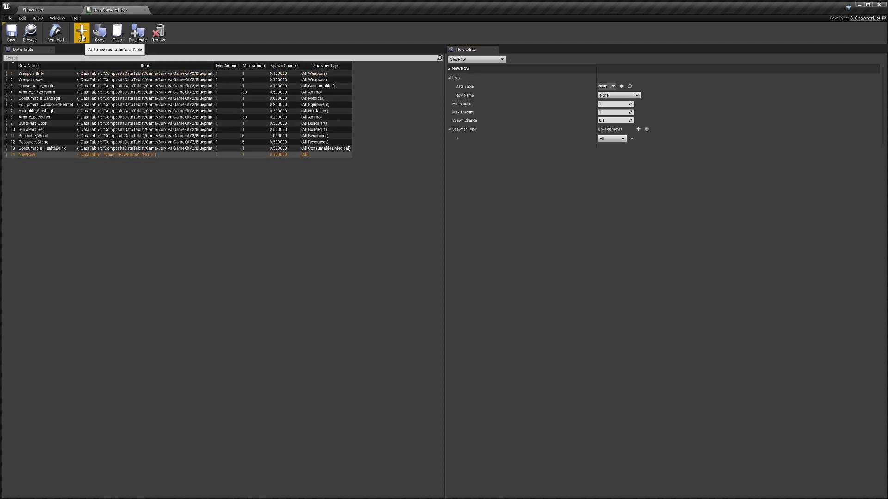
Rename the new row to HealthDrink and point it at Consumable_HealthDrink in MasterItemList
{"action": "double_click", "coordinate": [30, 154]}
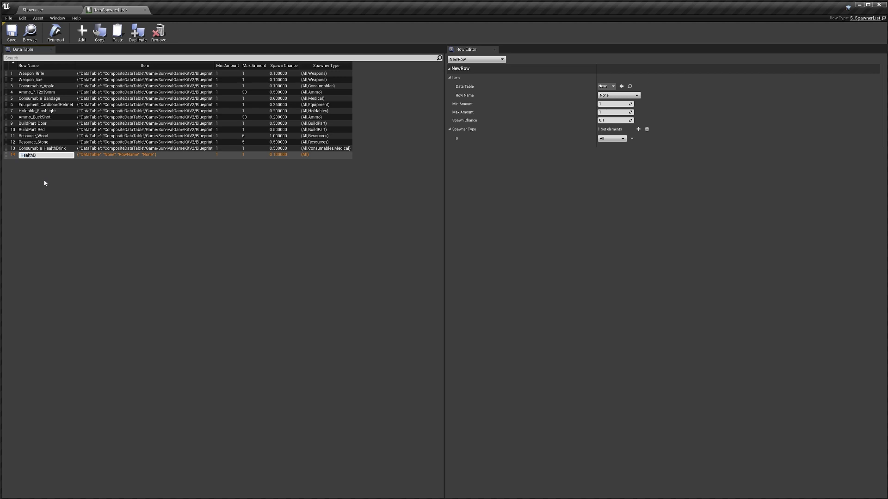
{"action": "type", "text": "HealthDrink"}
{"action": "key", "text": "Return"}
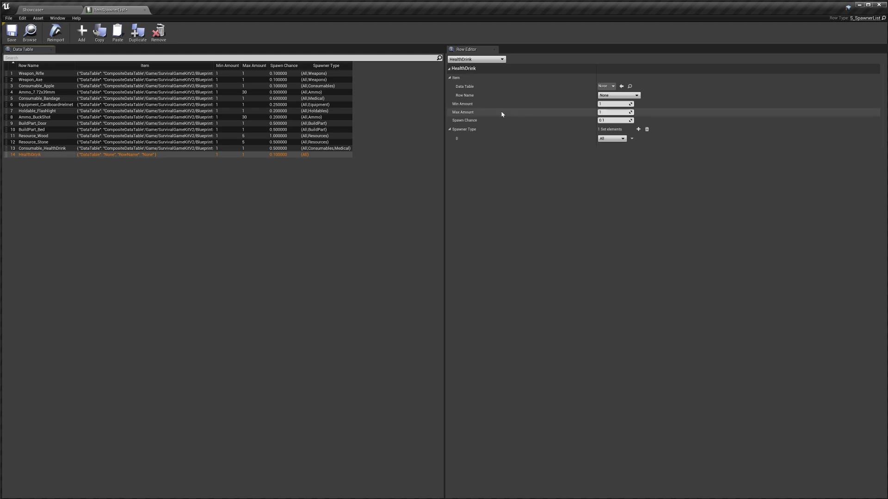
{"action": "left_click", "coordinate": [605, 86]}
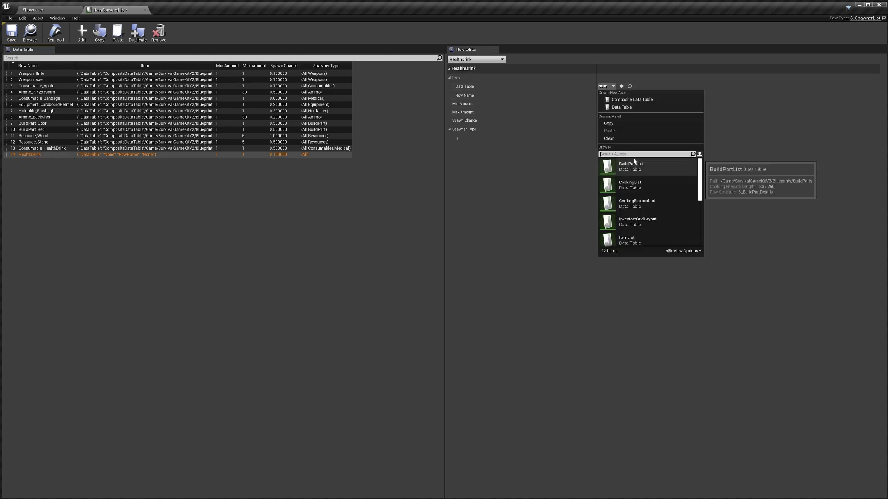
{"action": "type", "text": "masteritem"}
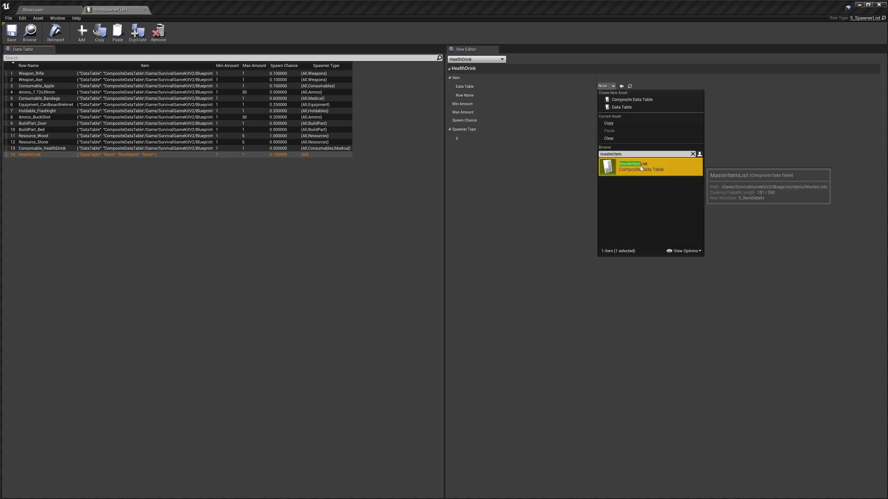
{"action": "left_click", "coordinate": [630, 166]}
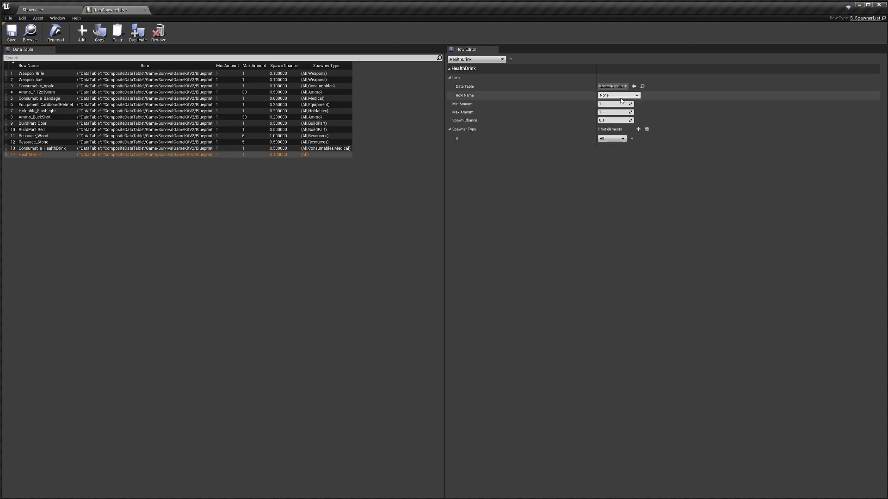
{"action": "left_click", "coordinate": [620, 96]}
{"action": "type", "text": "heal"}
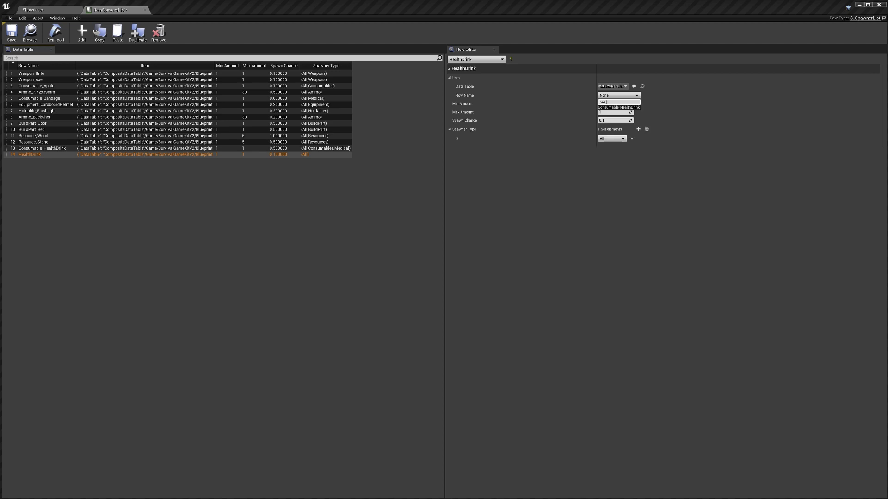
{"action": "type", "text": "th"}
{"action": "left_click", "coordinate": [621, 107]}
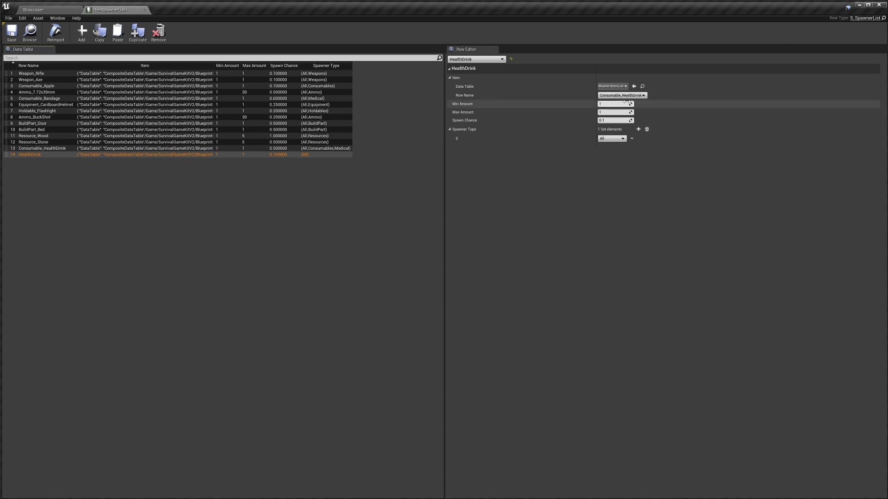
Give HealthDrink spawn chance 0.5 and a Medical spawner type, then return to the Showcase level
{"action": "left_click", "coordinate": [611, 120]}
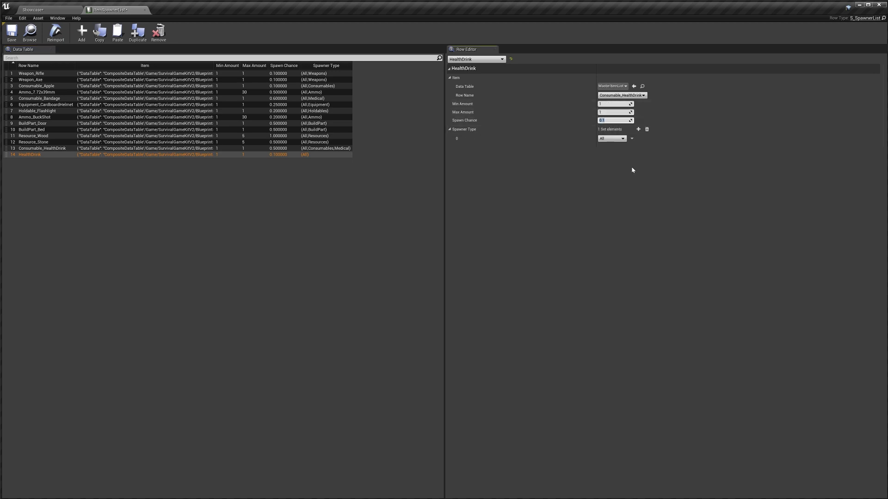
{"action": "type", "text": "0.5"}
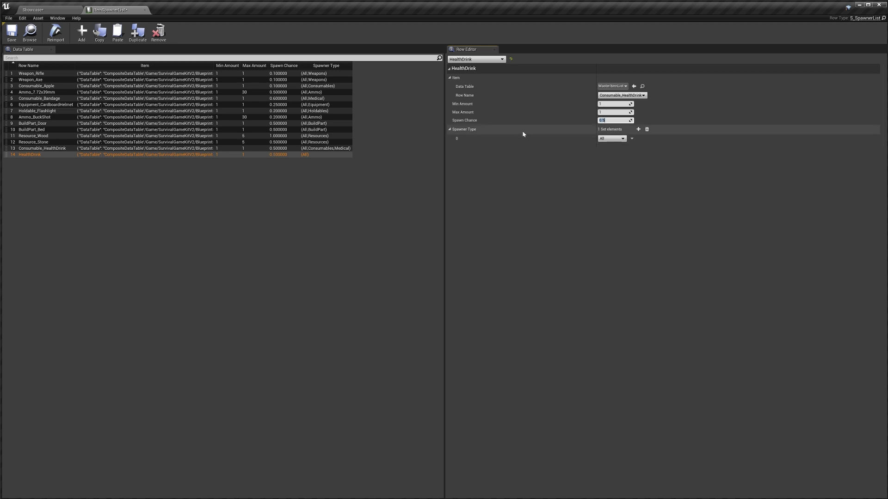
{"action": "key", "text": "Return"}
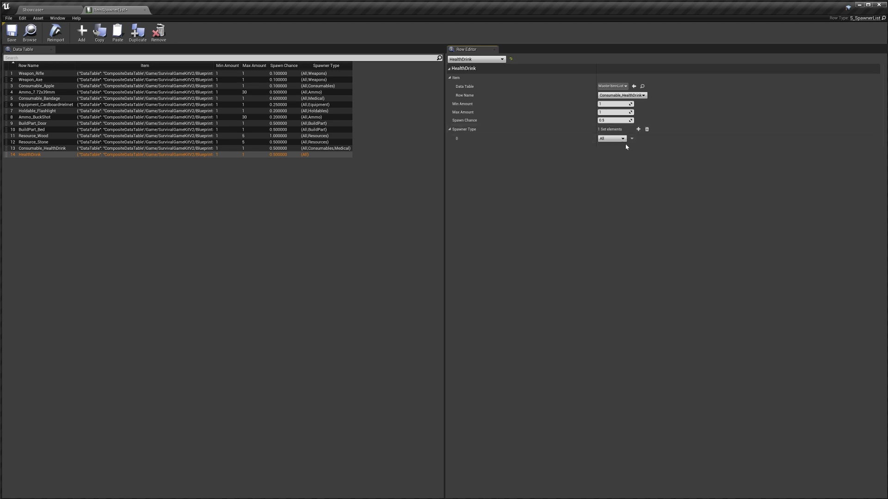
{"action": "left_click", "coordinate": [638, 129]}
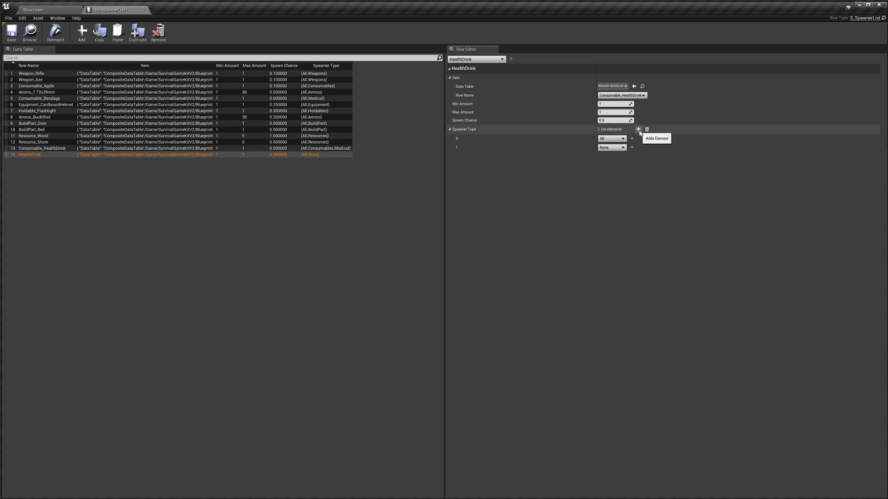
{"action": "left_click", "coordinate": [609, 147]}
{"action": "left_click", "coordinate": [609, 167]}
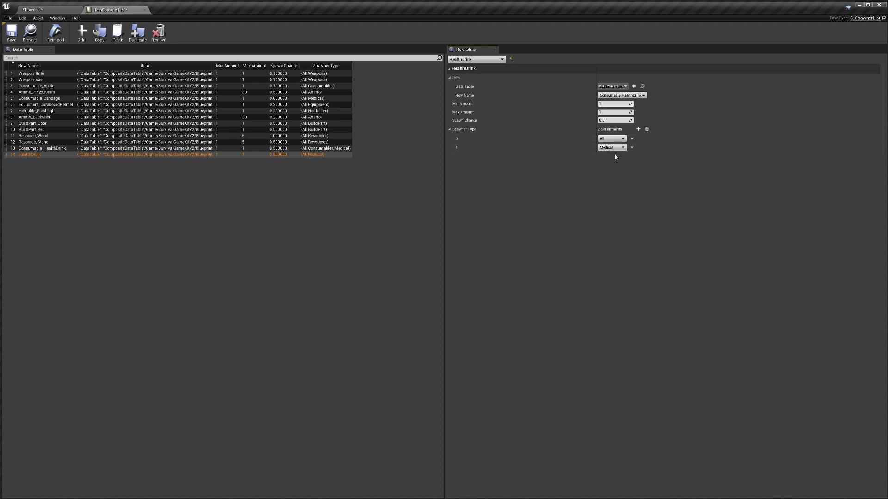
{"action": "left_click", "coordinate": [41, 9]}
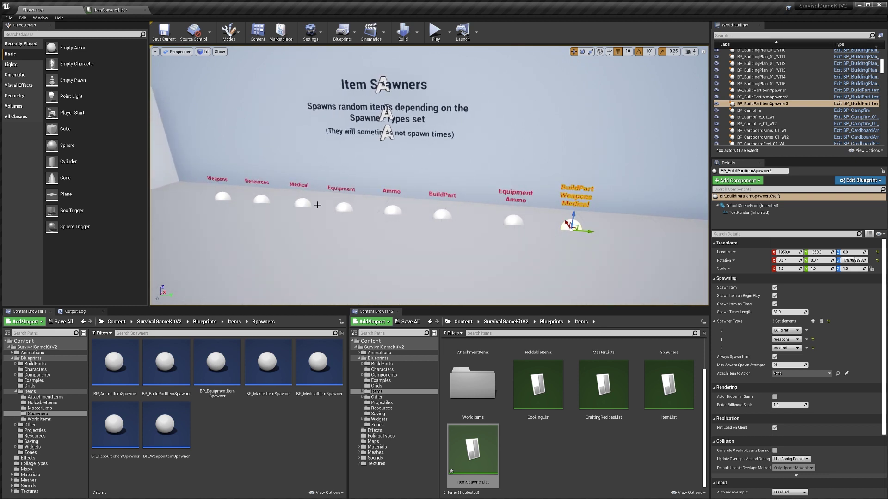
Fly to the Master Component chest display, then select and focus the BP_WoodChest2 chest
{"action": "scroll", "coordinate": [424, 178], "scroll_direction": "down", "scroll_amount": 3}
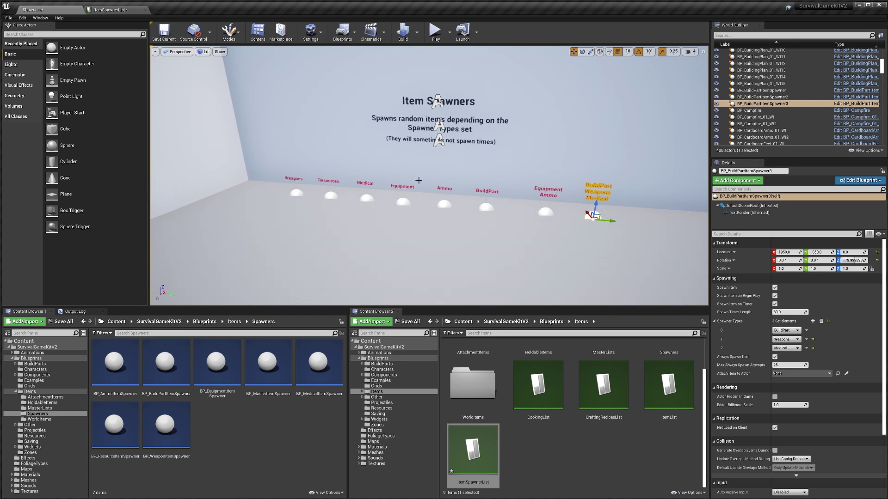
{"action": "mouse_move", "coordinate": [419, 180]}
{"action": "right_mouse_down"}
{"action": "mouse_move", "coordinate": [403, 181]}
{"action": "mouse_move", "coordinate": [450, 183]}
{"action": "mouse_move", "coordinate": [419, 178]}
{"action": "right_mouse_up"}
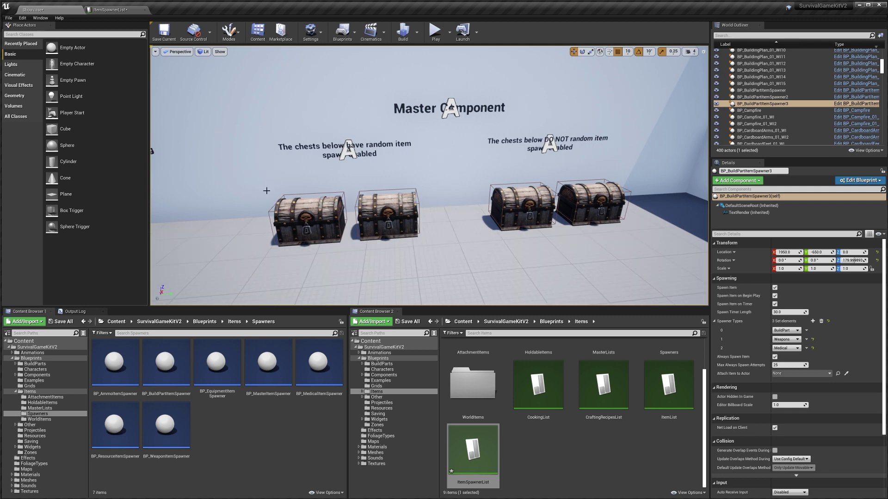
{"action": "right_click_drag", "start_coordinate": [267, 191], "coordinate": [615, 176]}
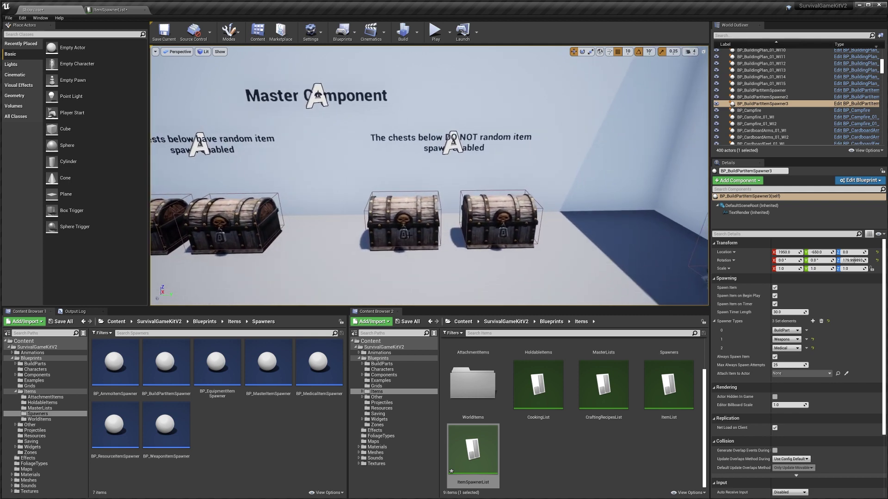
{"action": "left_click", "coordinate": [401, 218]}
{"action": "key", "text": "f"}
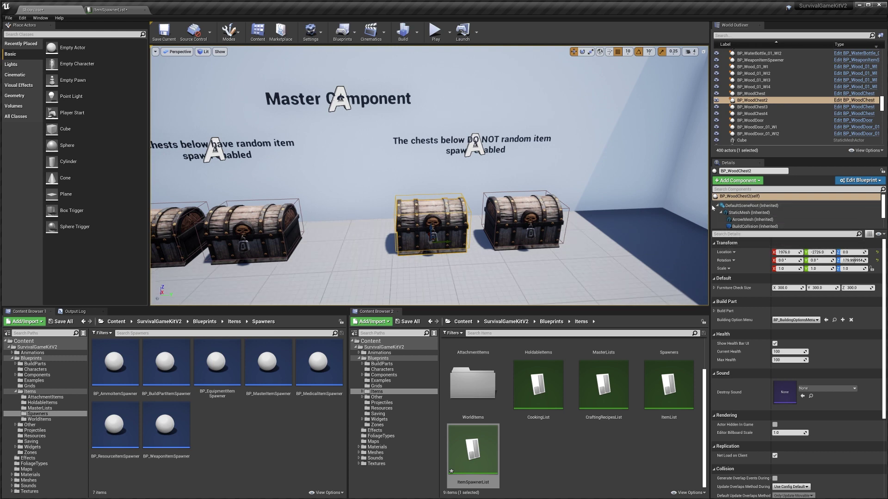
{"action": "mouse_move", "coordinate": [711, 203]}
{"action": "left_mouse_down"}
{"action": "mouse_move", "coordinate": [650, 203]}
{"action": "mouse_move", "coordinate": [701, 203]}
{"action": "left_mouse_up"}
{"action": "scroll", "coordinate": [739, 217], "scroll_direction": "down", "scroll_amount": 2}
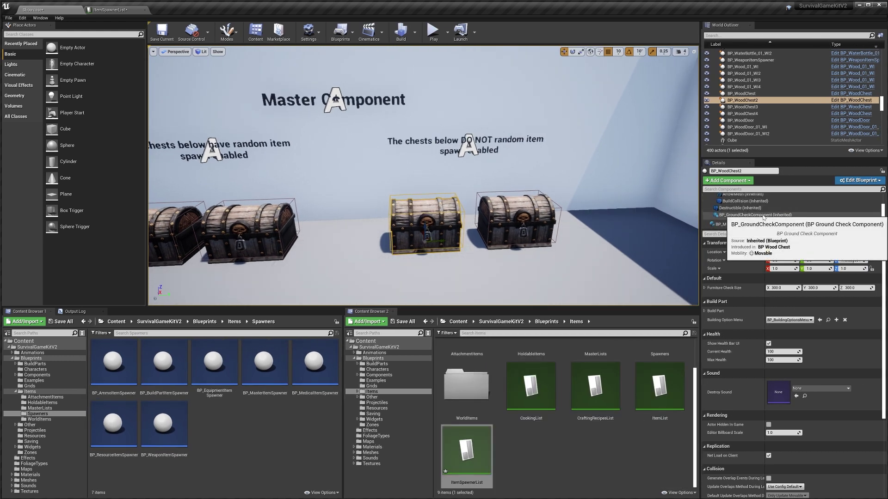
{"action": "left_click", "coordinate": [740, 225]}
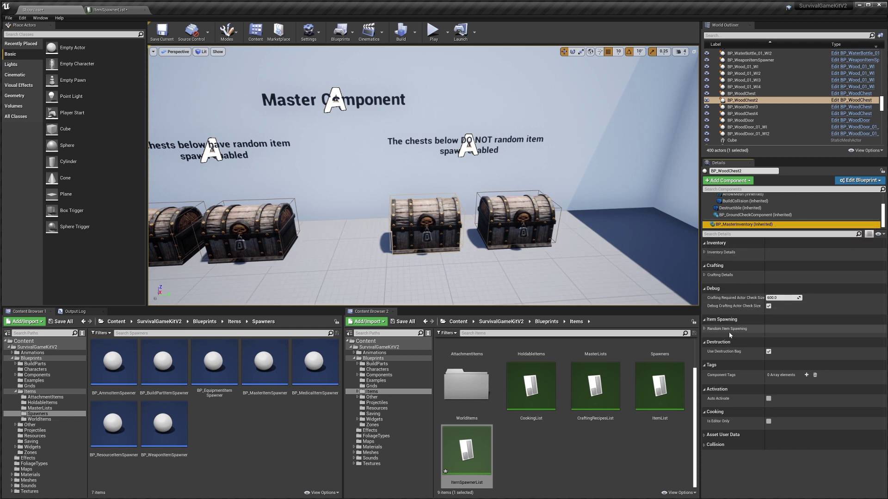
{"action": "left_click", "coordinate": [743, 330]}
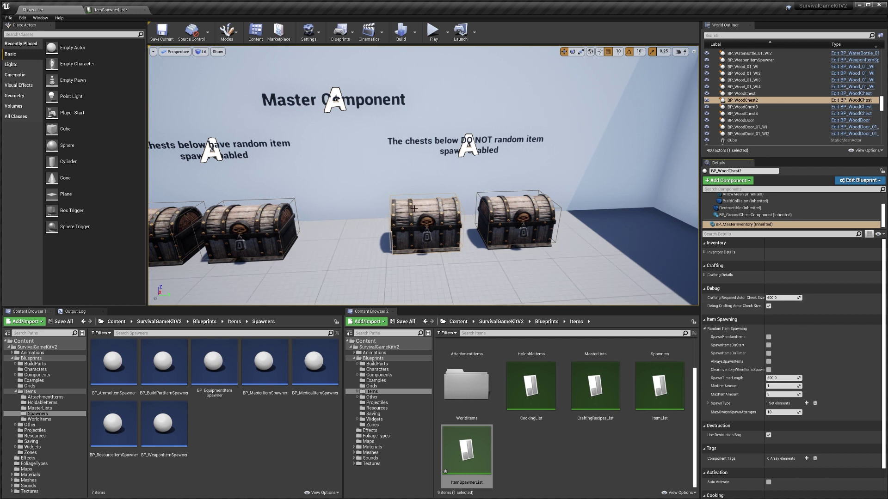
{"action": "right_click_drag", "start_coordinate": [462, 222], "coordinate": [477, 226]}
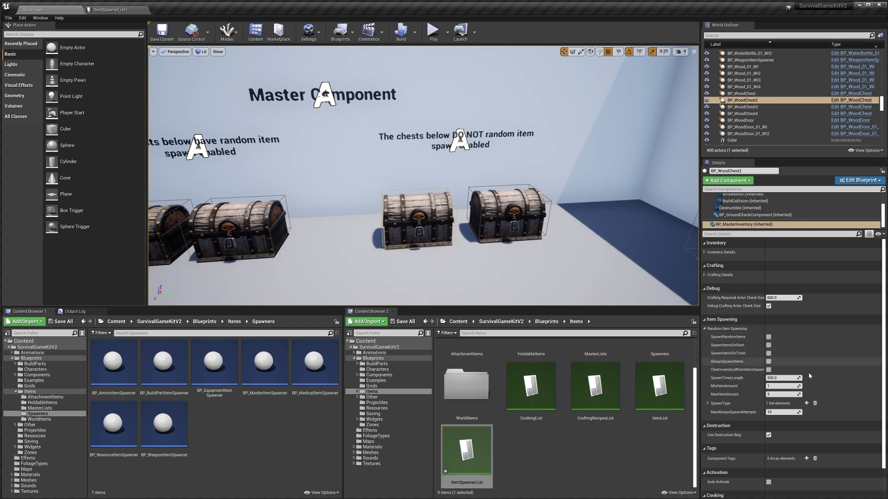
{"action": "right_click_drag", "start_coordinate": [386, 194], "coordinate": [384, 200]}
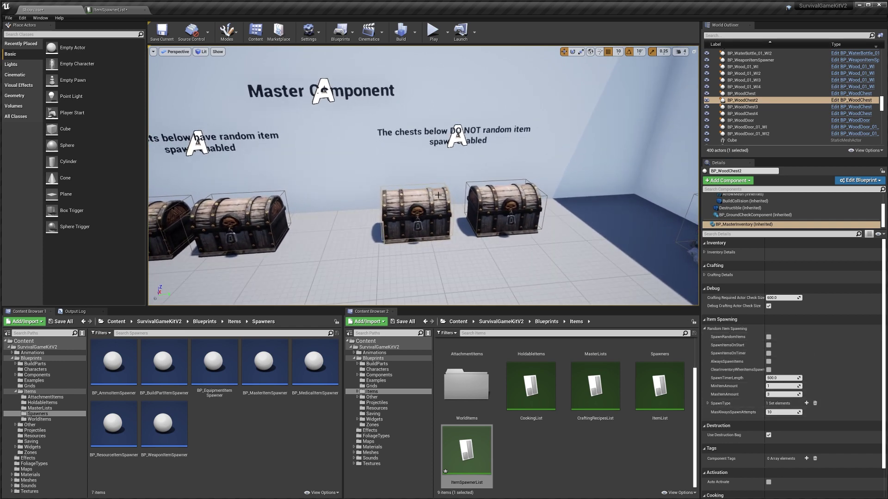
{"action": "left_click", "coordinate": [861, 183]}
Open the BP_WoodChest blueprint from Blueprints > BuildParts > Furniture in Content Browser 2
{"action": "left_click", "coordinate": [435, 294]}
{"action": "left_click", "coordinate": [551, 322]}
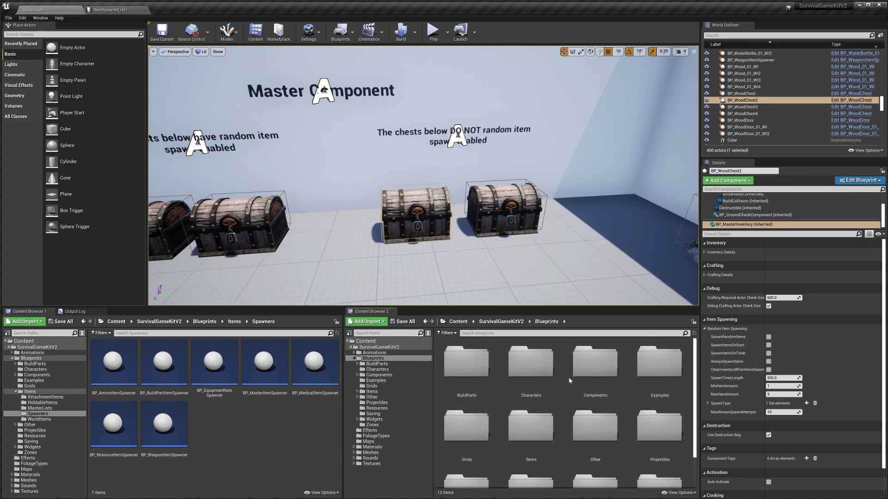
{"action": "double_click", "coordinate": [466, 363]}
{"action": "double_click", "coordinate": [530, 363]}
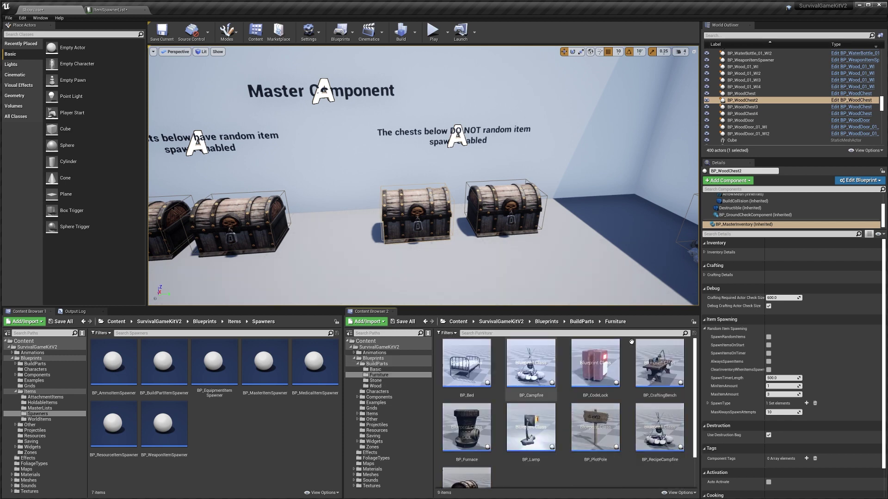
{"action": "scroll", "coordinate": [466, 430], "scroll_direction": "down", "scroll_amount": 2}
{"action": "double_click", "coordinate": [466, 459]}
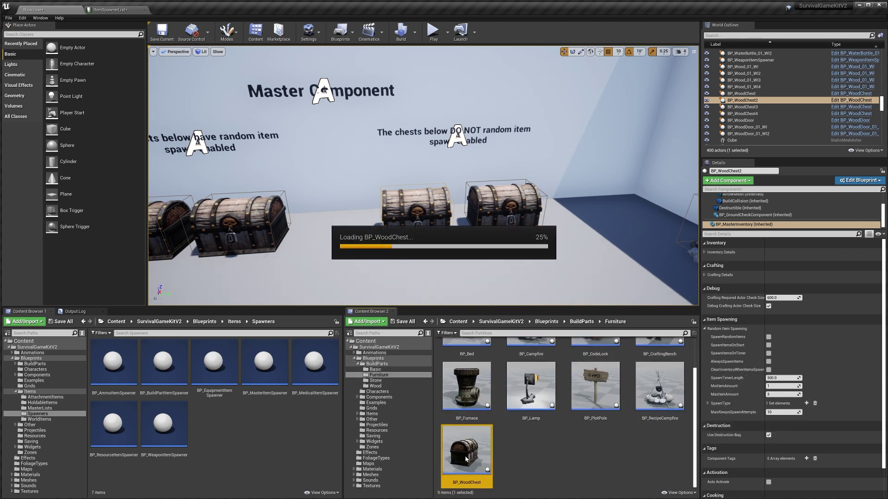
Inspect BP_MasterInventory's Random Item Spawning settings, then return to the Showcase level
{"action": "left_click", "coordinate": [50, 97]}
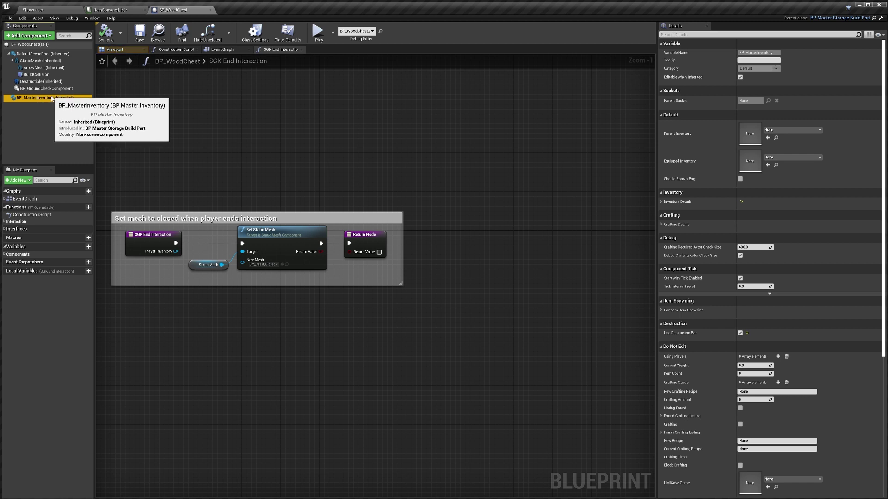
{"action": "scroll", "coordinate": [691, 274], "scroll_direction": "down", "scroll_amount": 2}
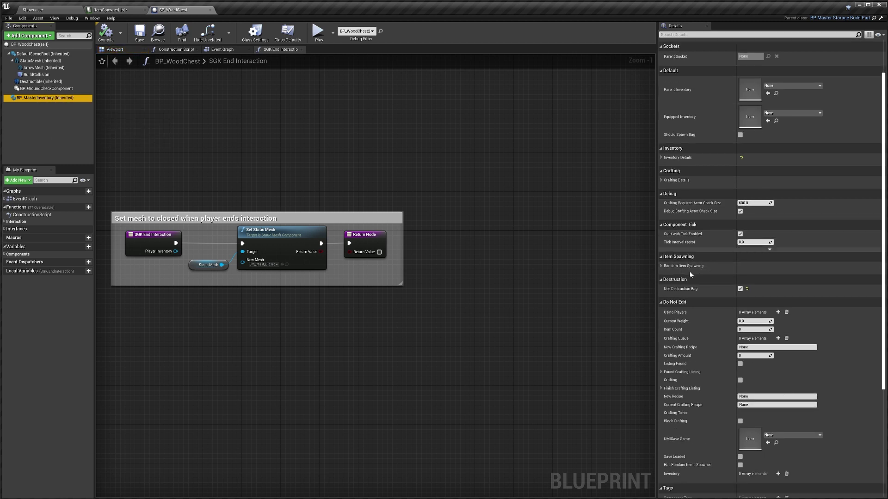
{"action": "left_click", "coordinate": [688, 267]}
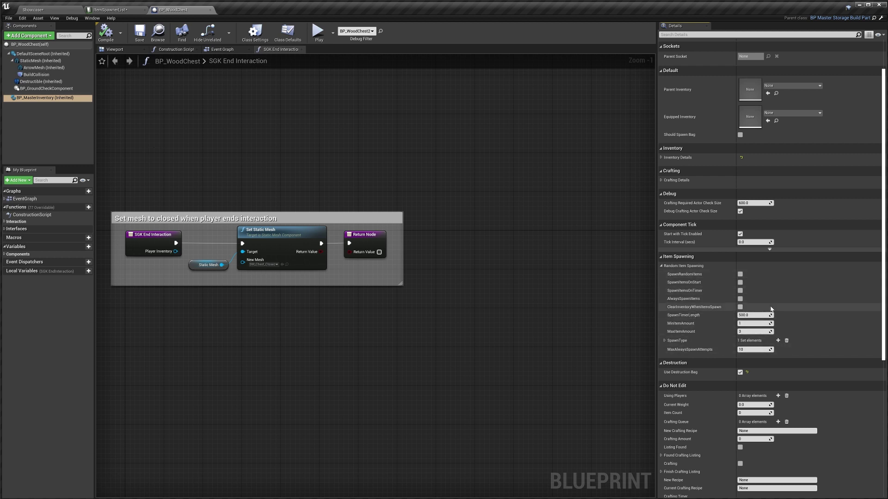
{"action": "left_click", "coordinate": [37, 7]}
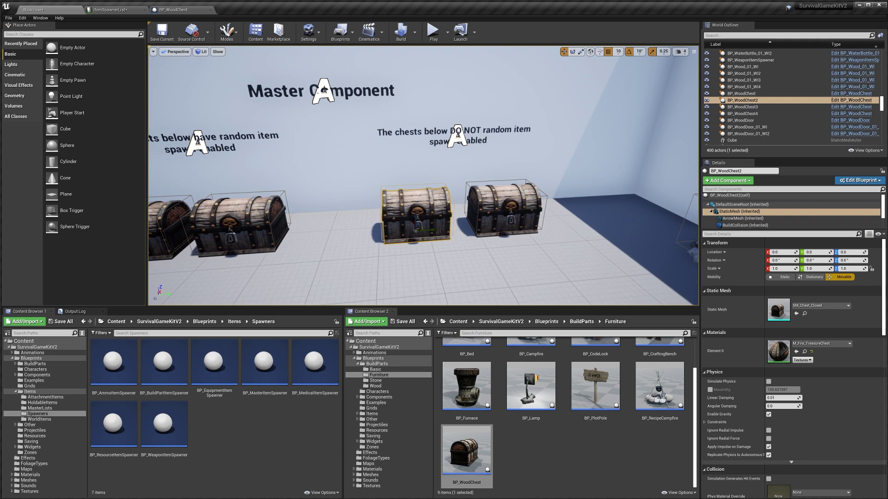
Show BP_WoodChest2's BP_MasterInventory Item Spawning settings, widen the name column, and expand SpawnType
{"action": "scroll", "coordinate": [755, 218], "scroll_direction": "down", "scroll_amount": 3}
{"action": "left_click", "coordinate": [756, 225]}
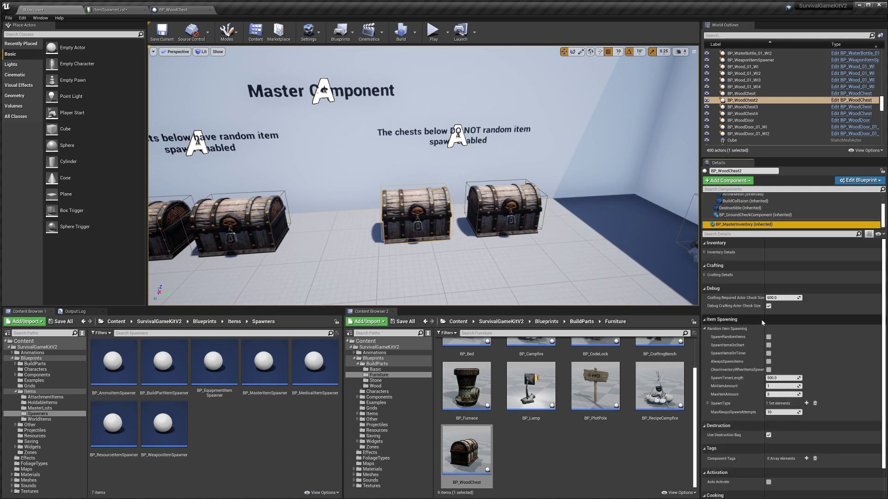
{"action": "scroll", "coordinate": [777, 324], "scroll_direction": "down", "scroll_amount": 2}
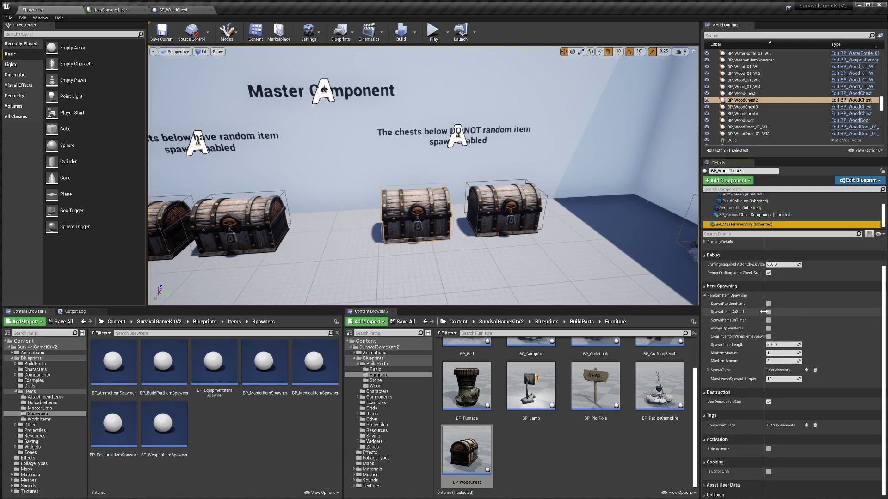
{"action": "left_click_drag", "start_coordinate": [765, 316], "coordinate": [783, 315]}
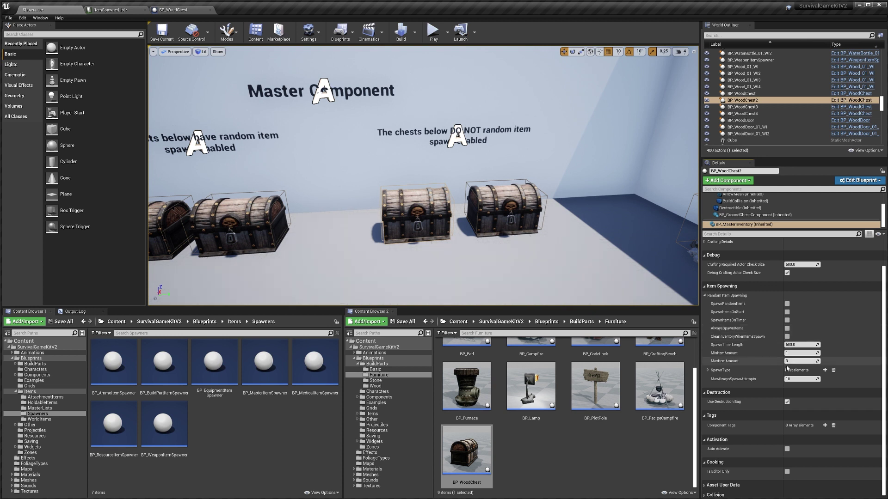
{"action": "left_click", "coordinate": [755, 371]}
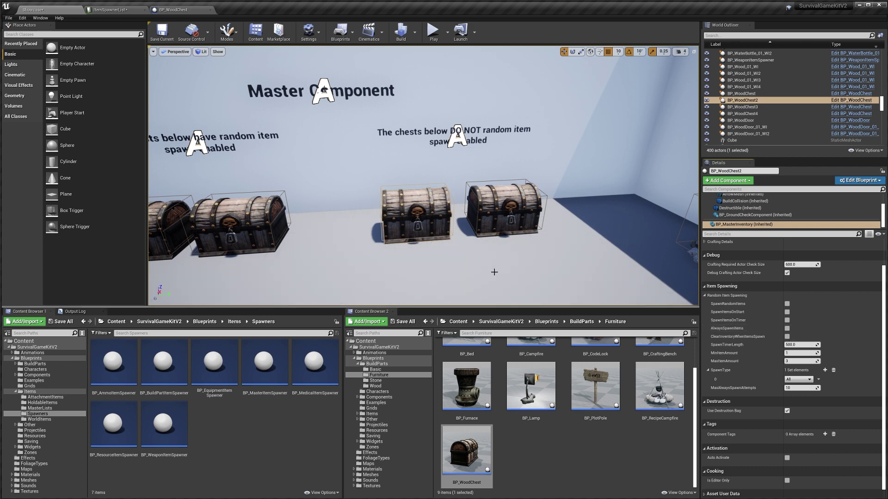
View the spawner categories in SpawnType's element 0, left at All, then browse to the Blueprints folder
{"action": "scroll", "coordinate": [511, 175], "scroll_direction": "down", "scroll_amount": 5}
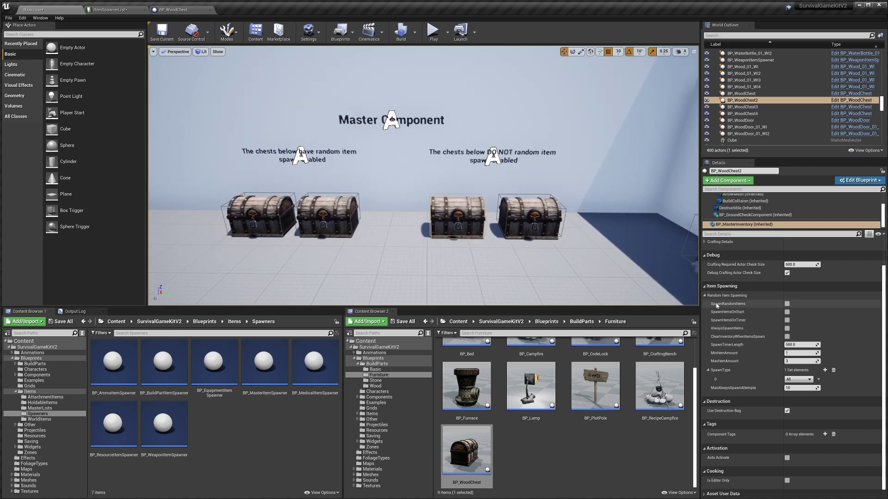
{"action": "left_click", "coordinate": [807, 379]}
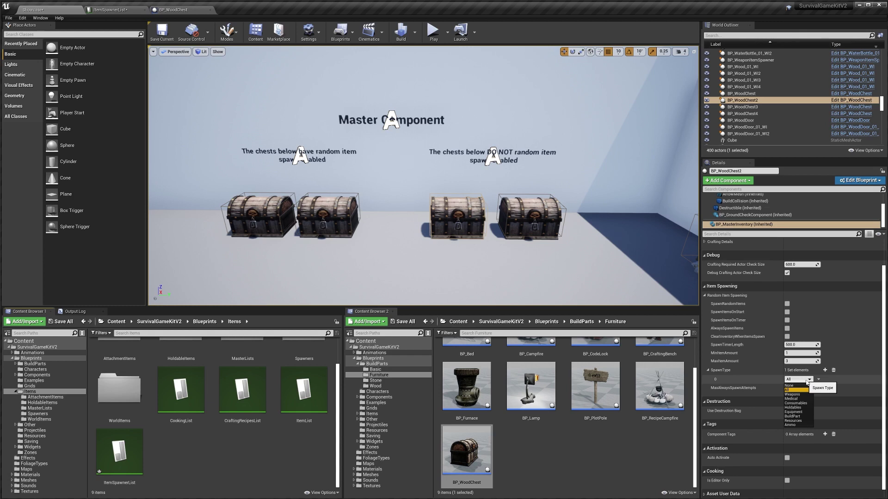
{"action": "left_click", "coordinate": [204, 322]}
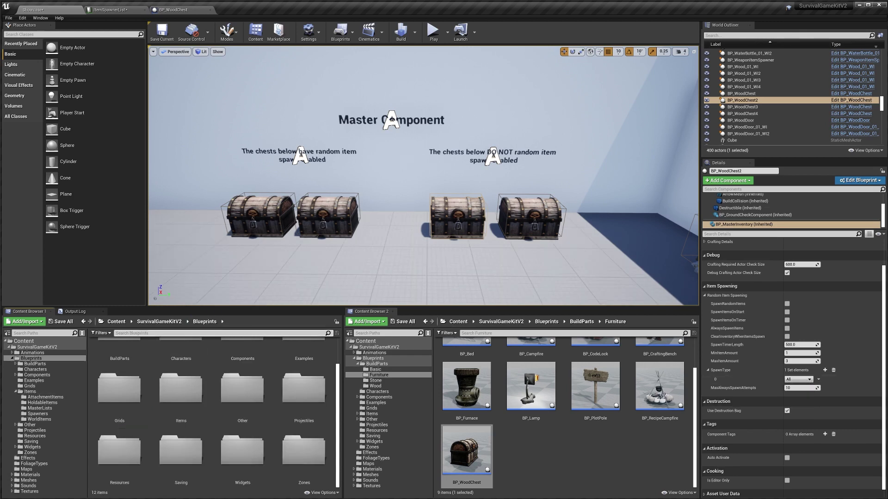
Find E_RecipeCategory by searching 'E_recipe' and add a NewCategory enumerator after Ammo
{"action": "type", "text": "E_"}
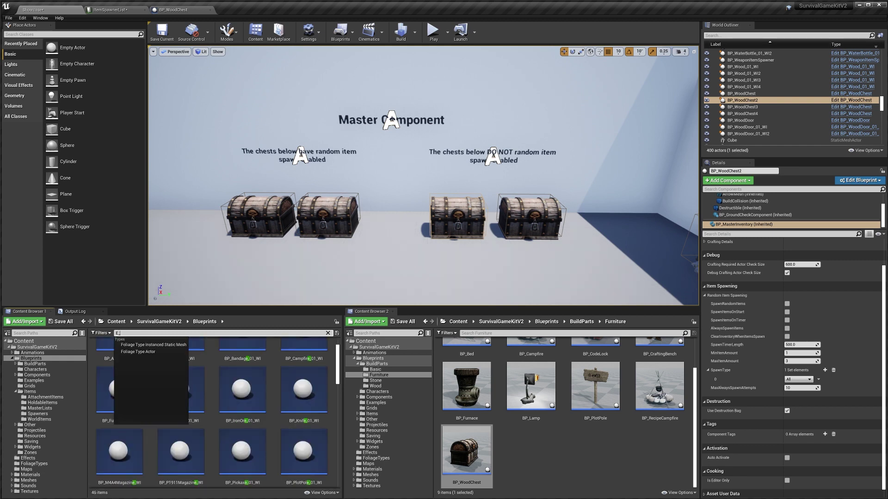
{"action": "type", "text": "recipe"}
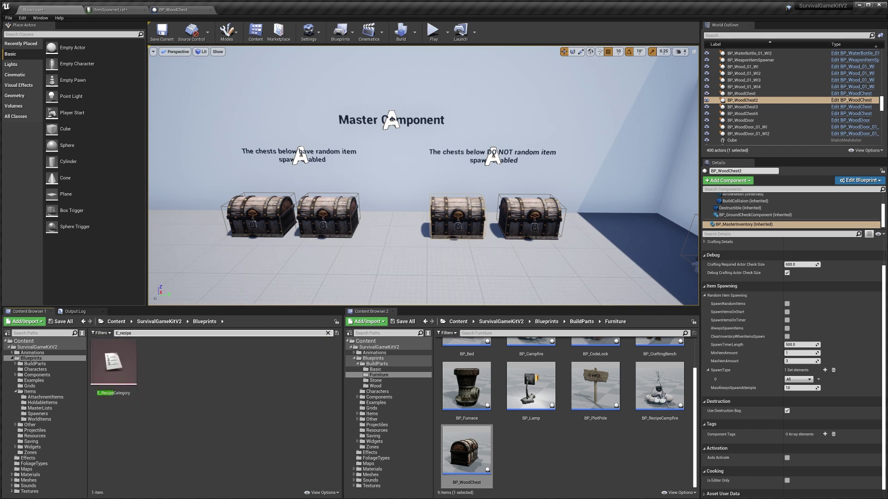
{"action": "double_click", "coordinate": [119, 358]}
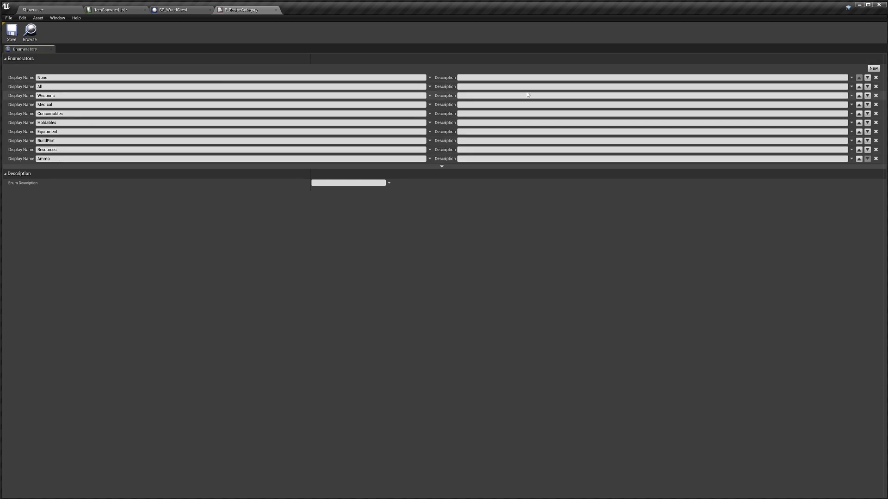
{"action": "left_click", "coordinate": [873, 68]}
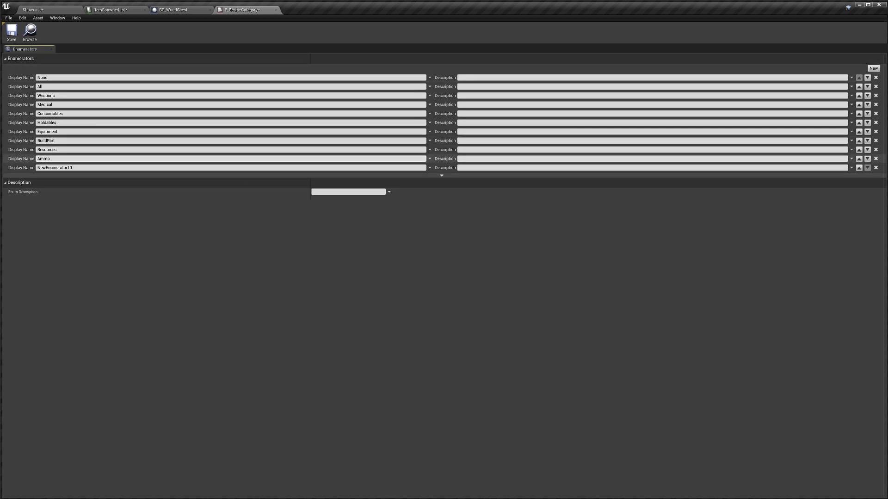
{"action": "left_click", "coordinate": [99, 168]}
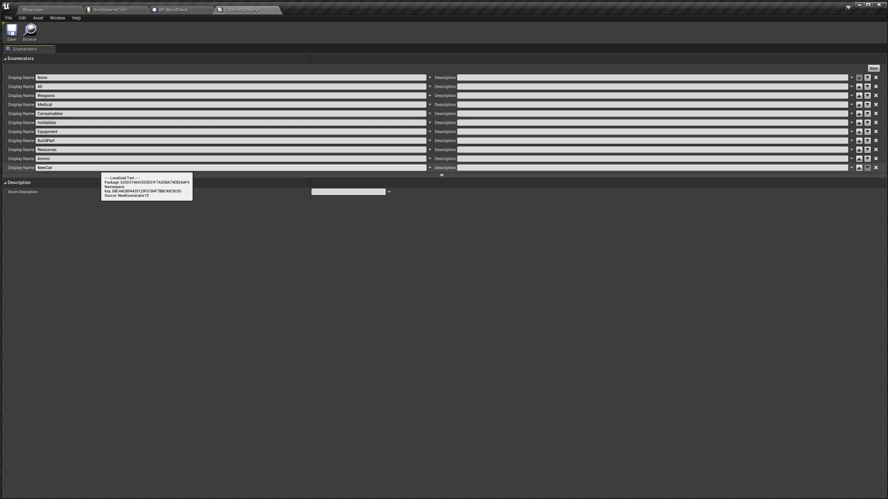
{"action": "type", "text": "NewCategory"}
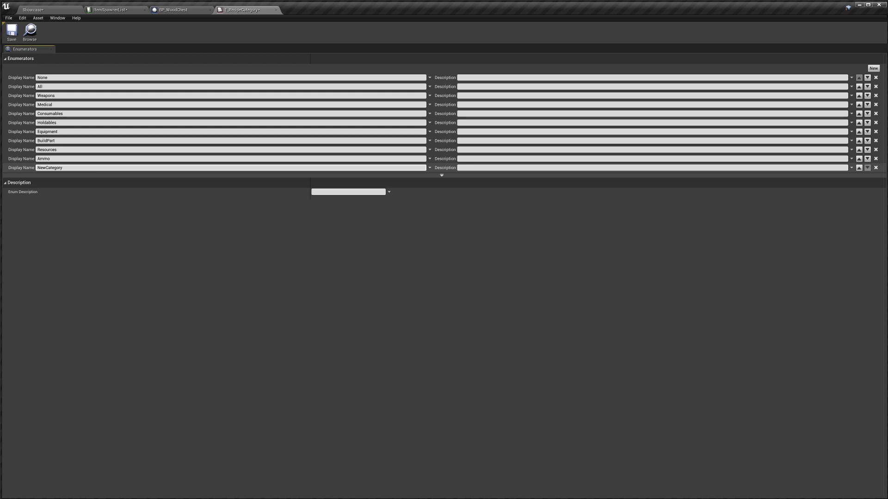
{"action": "key", "text": "Return"}
Return from the enum editor to the Showcase level tab
{"action": "left_click", "coordinate": [41, 10]}
{"action": "left_click", "coordinate": [245, 9]}
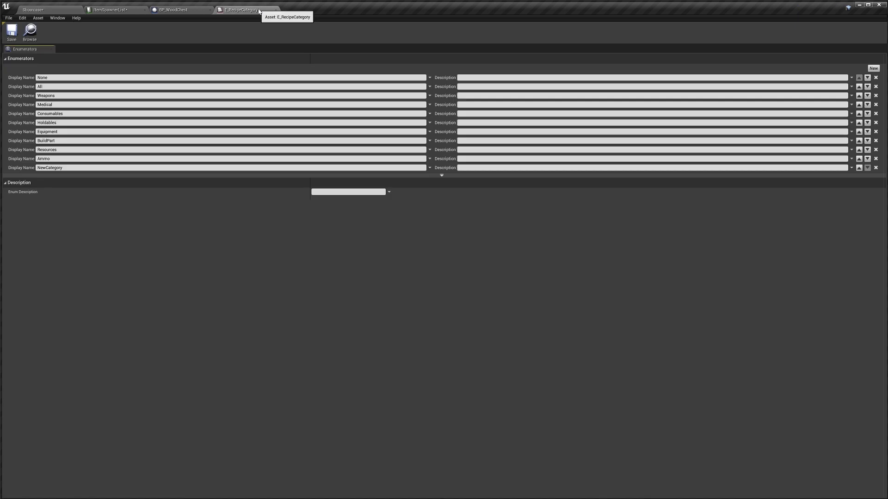
{"action": "left_click", "coordinate": [40, 13]}
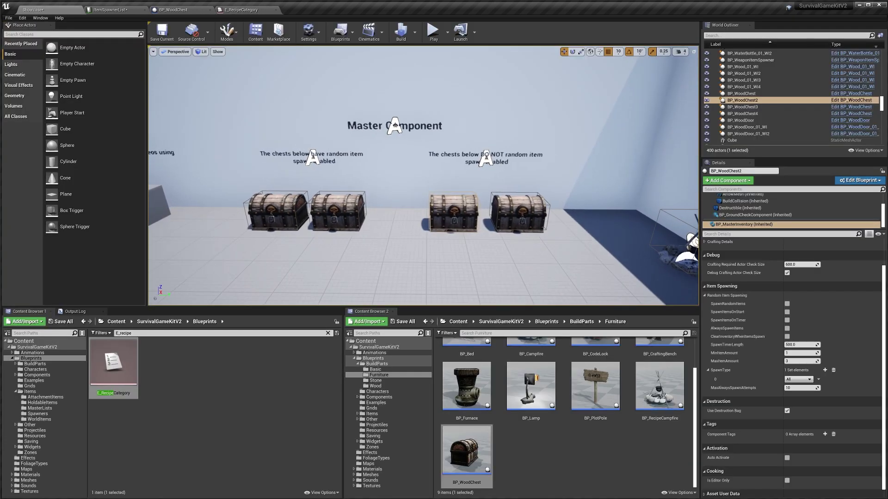
{"action": "left_click", "coordinate": [809, 380]}
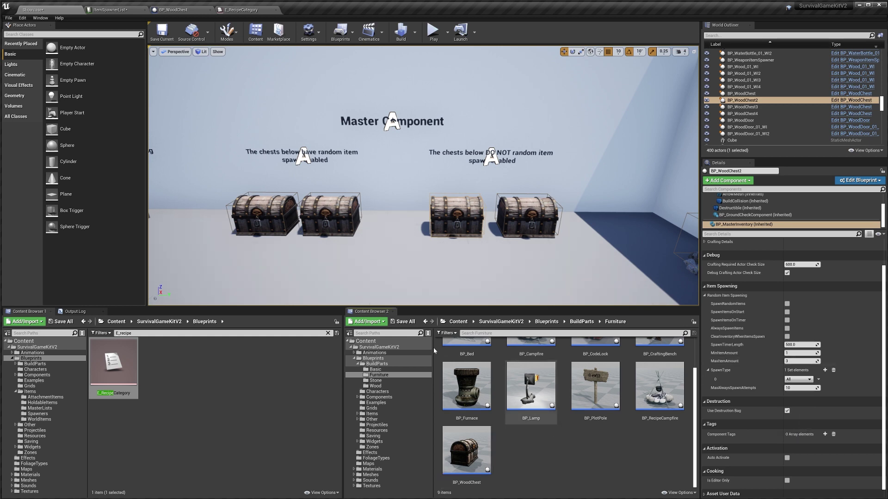
{"action": "left_click", "coordinate": [111, 10]}
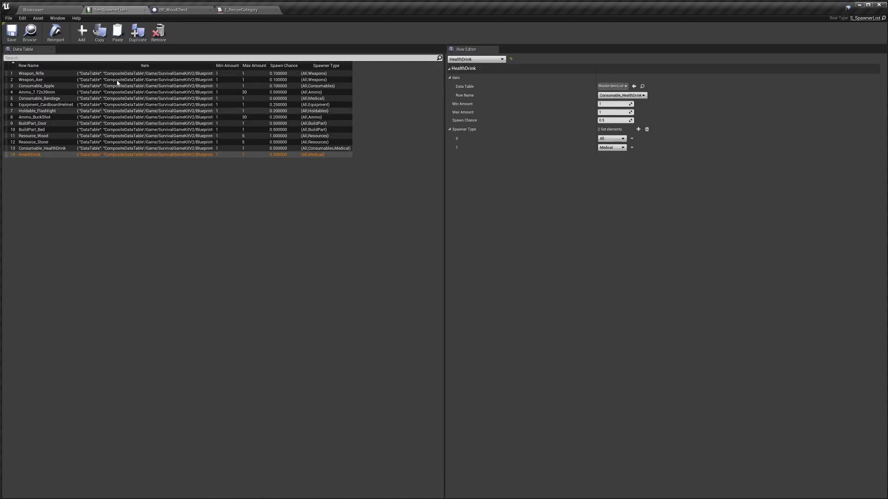
{"action": "left_click", "coordinate": [611, 147]}
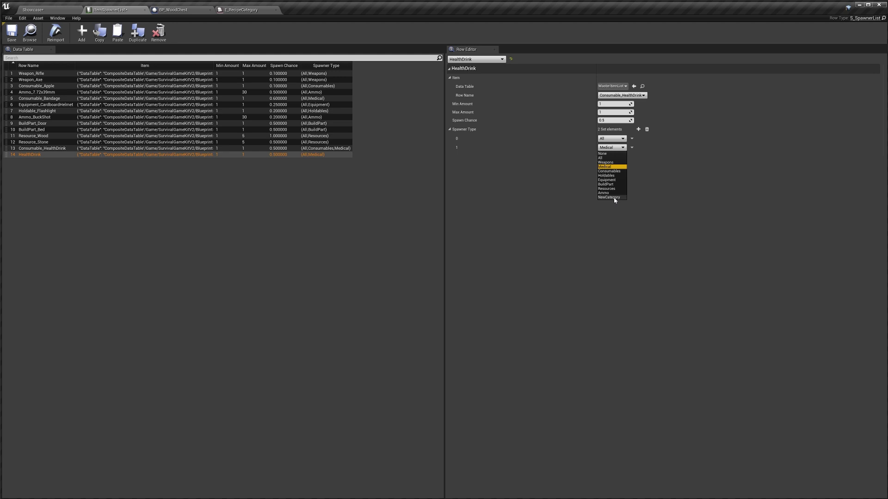
{"action": "left_click", "coordinate": [651, 200]}
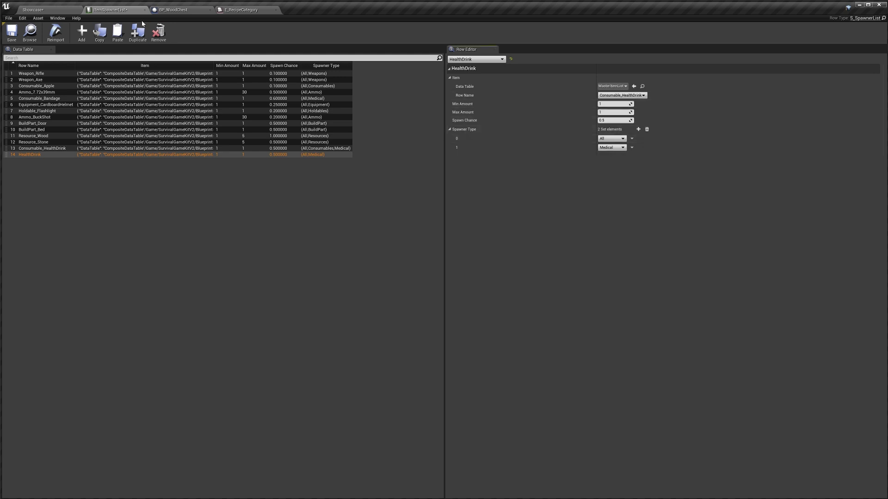
{"action": "left_click", "coordinate": [31, 10]}
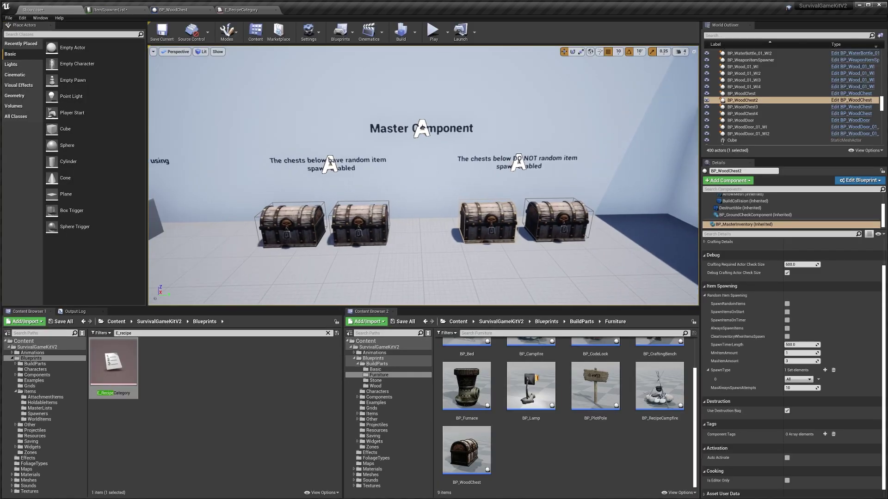